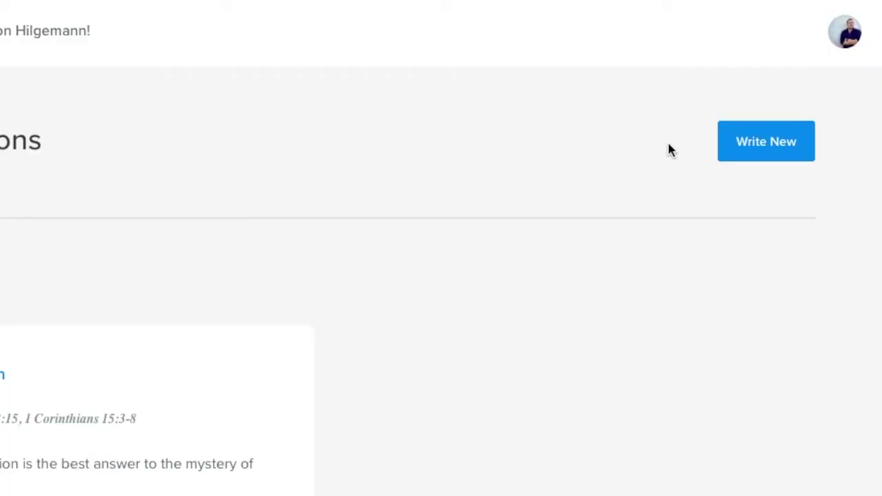
Start a new sermon from the pre-built Traditional 3-Point Sermon Template.
click(772, 147)
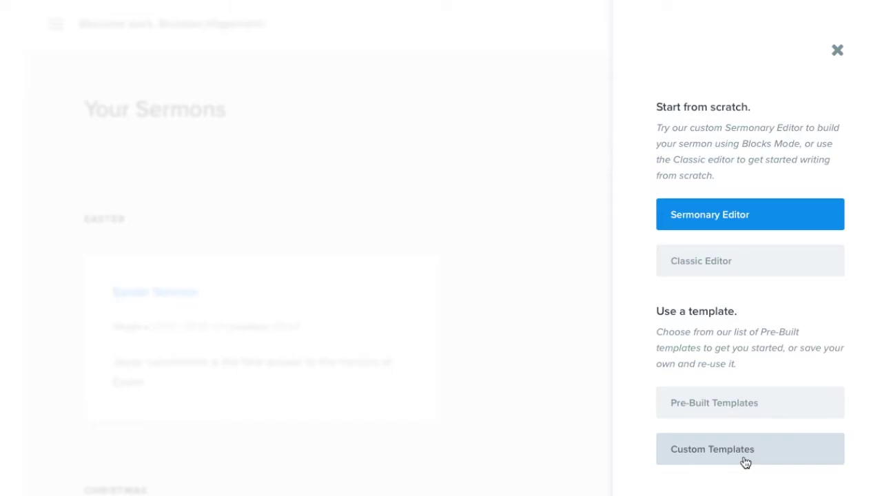
click(758, 407)
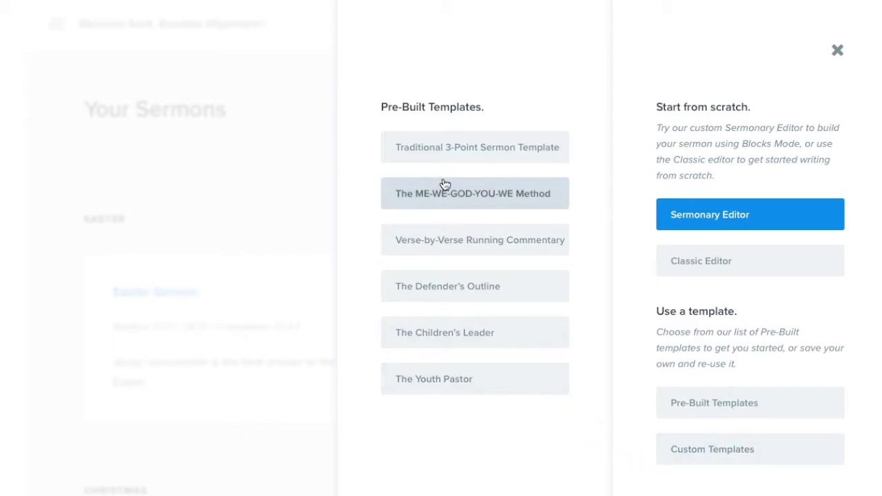
click(509, 158)
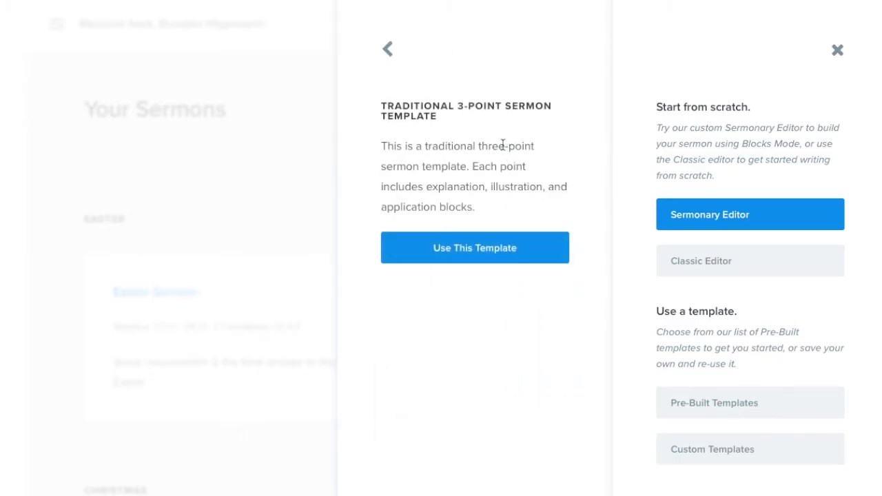
click(516, 208)
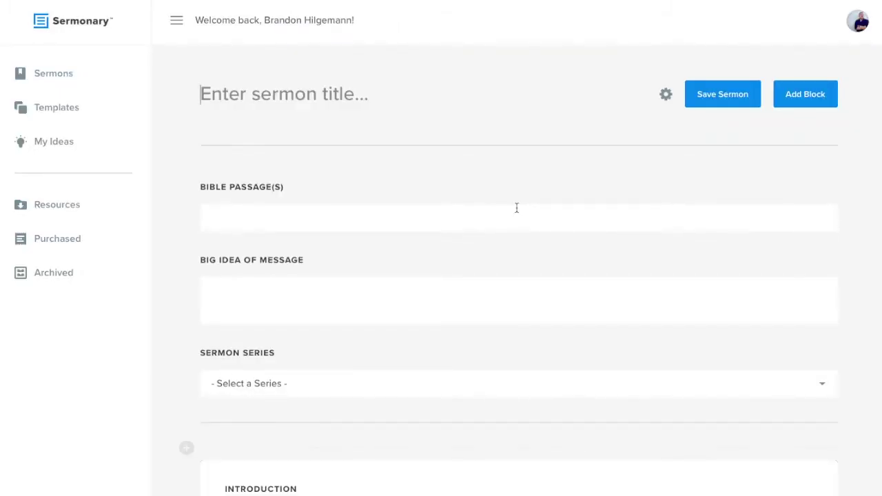
Fill in the sermon details with the title "Super Big Faith", Bible passage "Hebrews 11:1" and big idea "You need faith".
text(Super B)
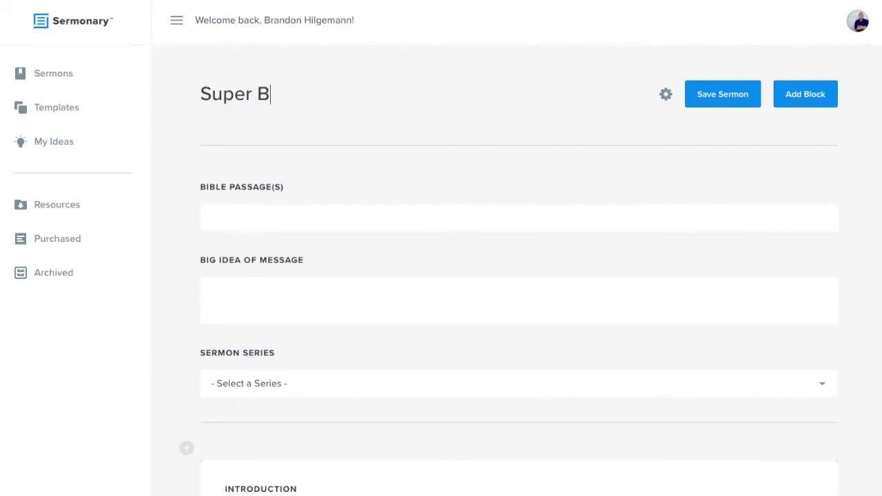
text(ig Faith)
click(328, 214)
text(H)
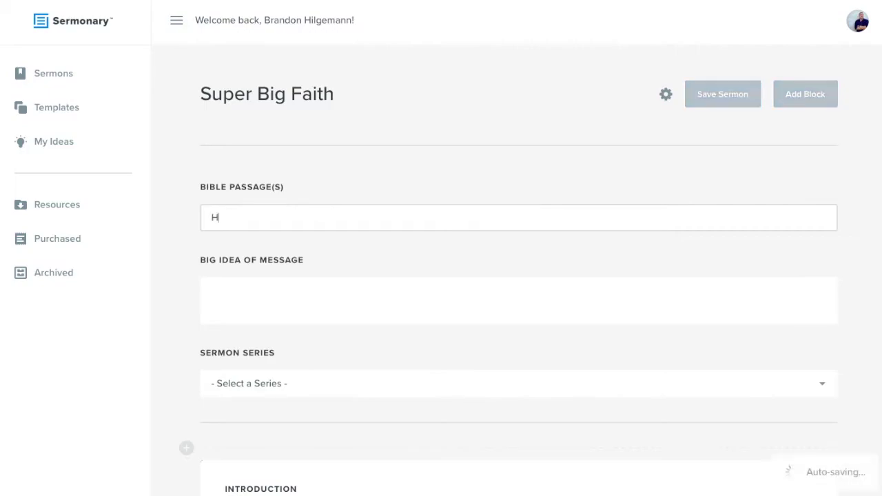
text(ebrews 11:1)
click(243, 293)
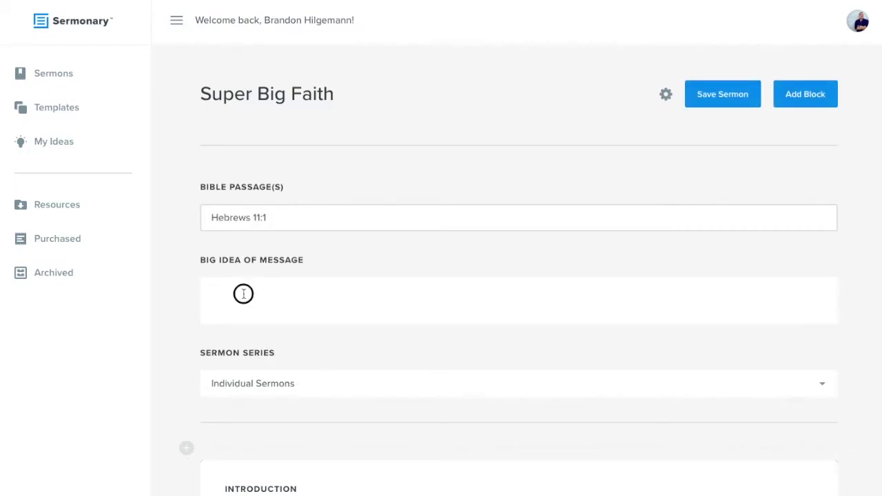
text(You need faith)
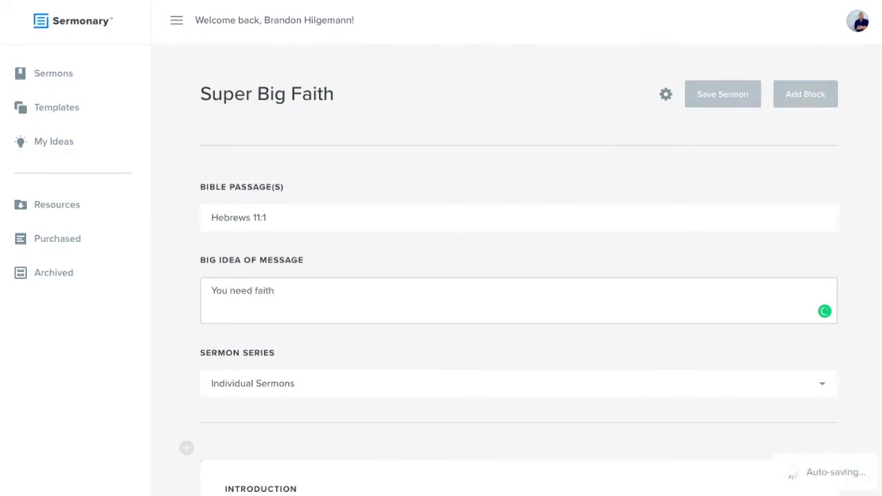
Assign the sermon to a new series titled "Gotta Have Faith".
scroll(349, 339, down, 1)
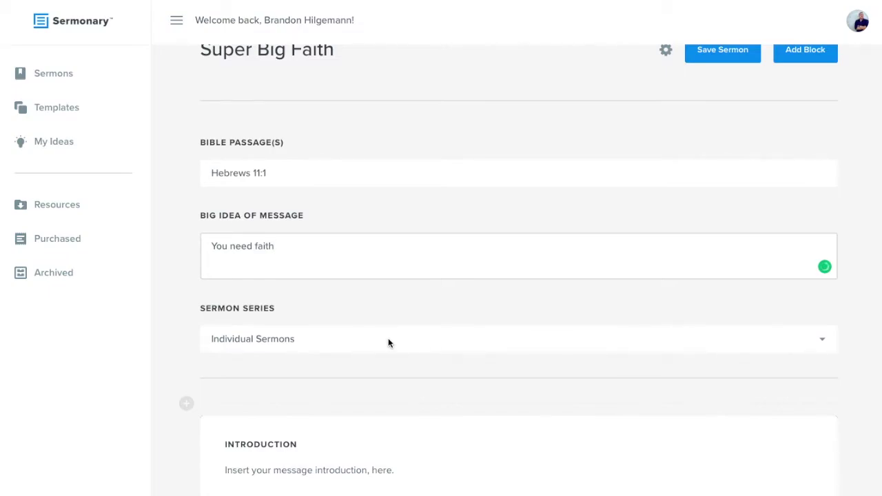
scroll(387, 343, down, 1)
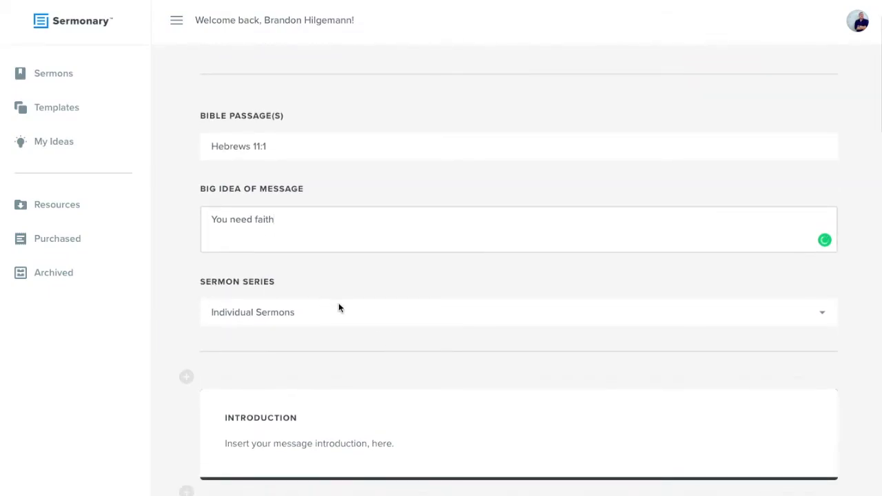
click(358, 312)
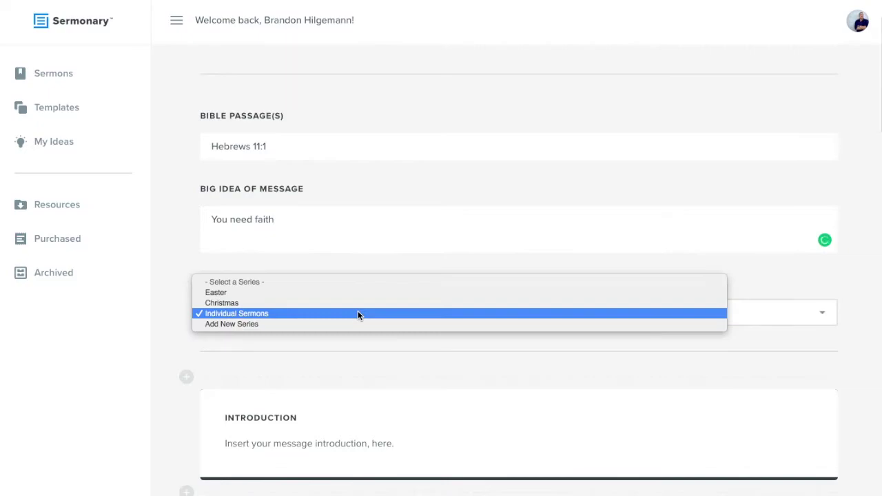
click(263, 323)
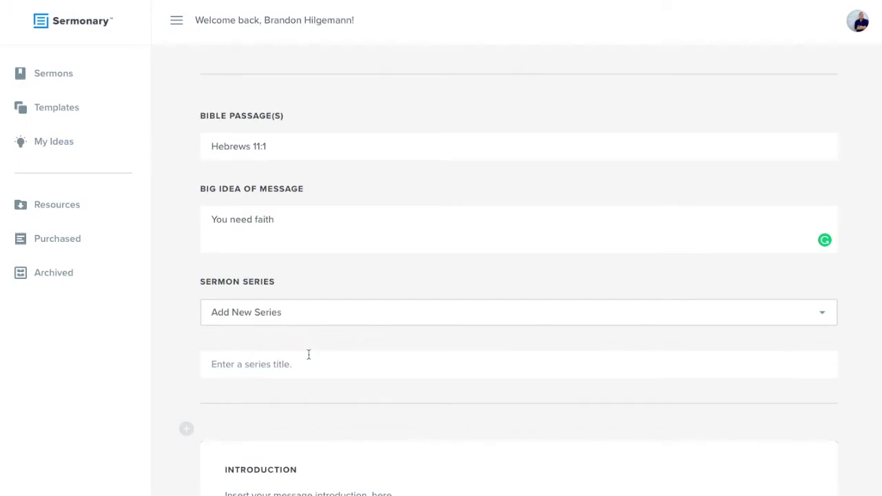
scroll(309, 354, down, 1)
click(295, 329)
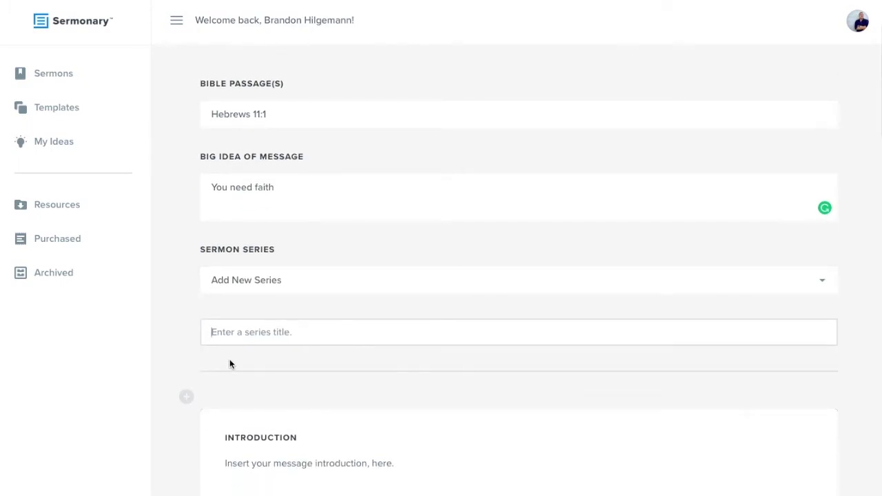
text(Gotta H)
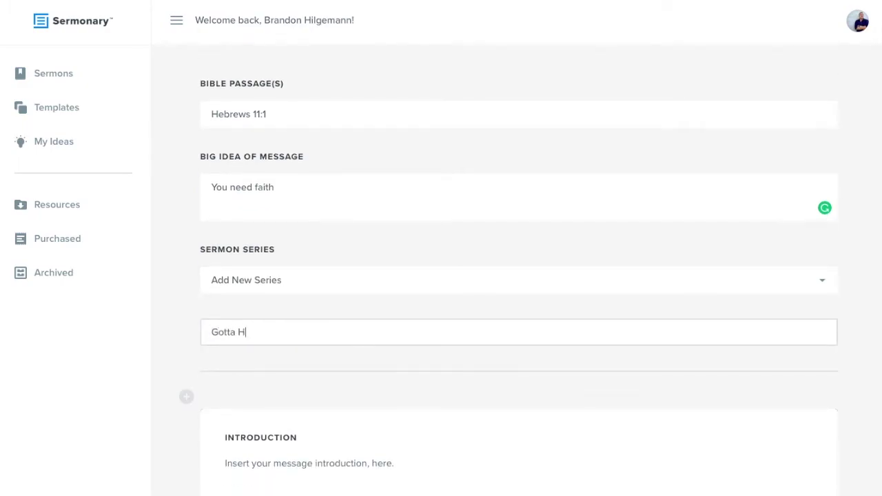
text(ave Faith)
click(173, 355)
Examine the template's blocks from the introduction through the points and their explanation, illustration and application blocks.
scroll(173, 353, down, 2)
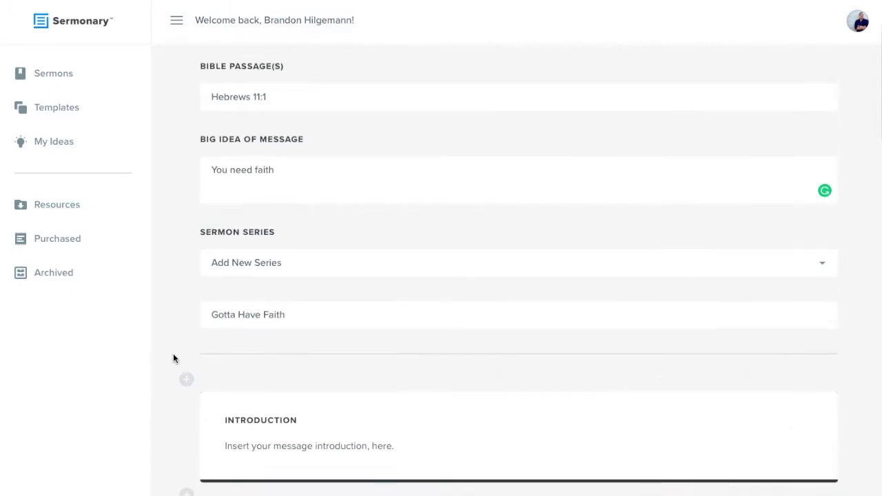
scroll(173, 339, down, 2)
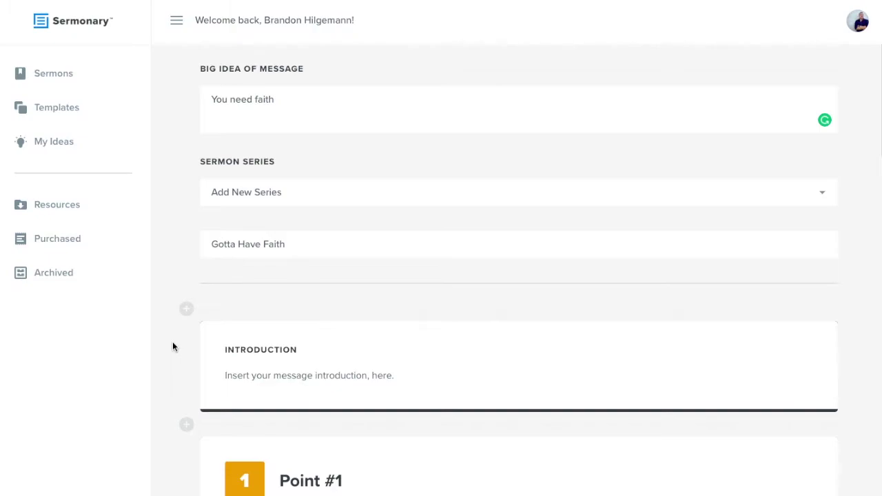
scroll(172, 342, down, 2)
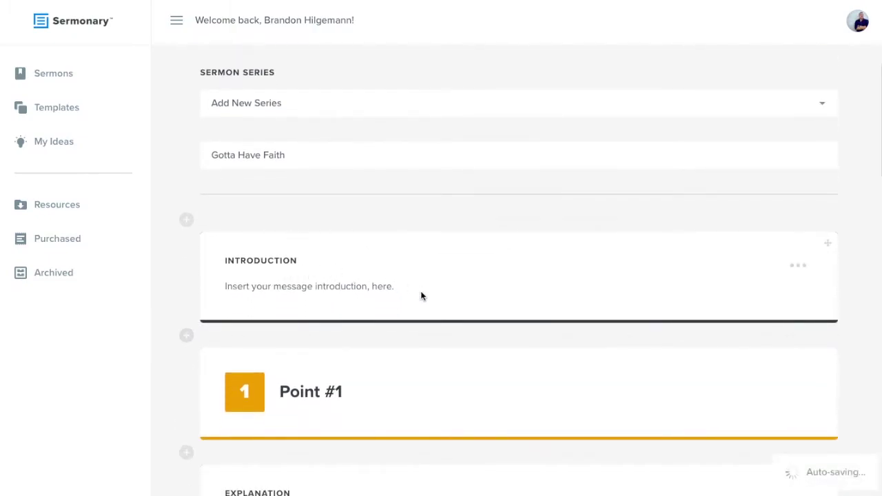
scroll(421, 296, down, 2)
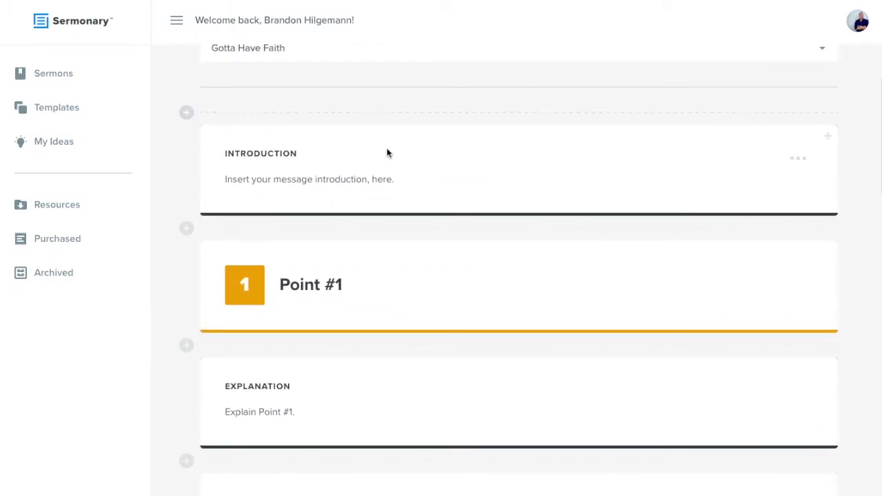
scroll(385, 147, down, 1)
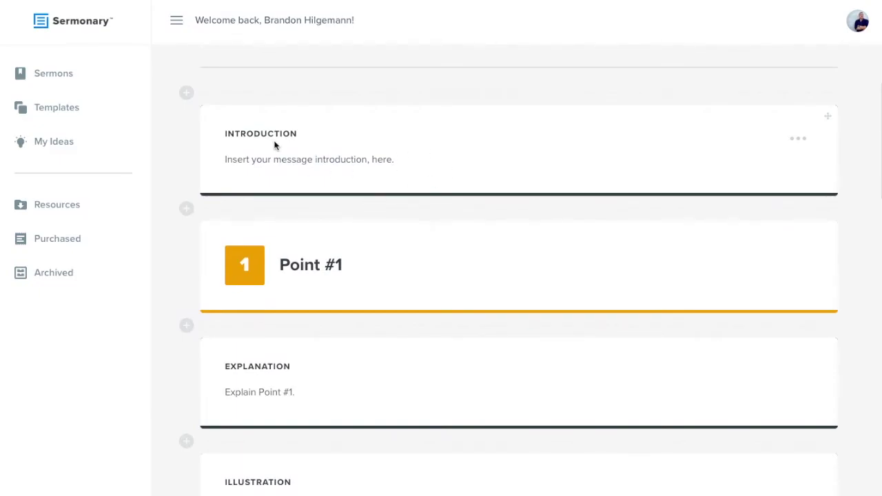
scroll(274, 144, down, 1)
scroll(360, 239, down, 2)
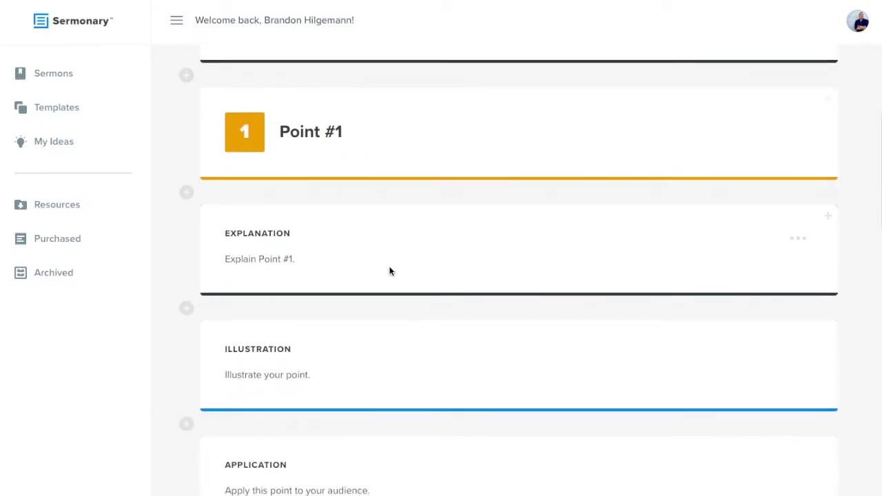
scroll(398, 289, down, 2)
scroll(397, 290, down, 2)
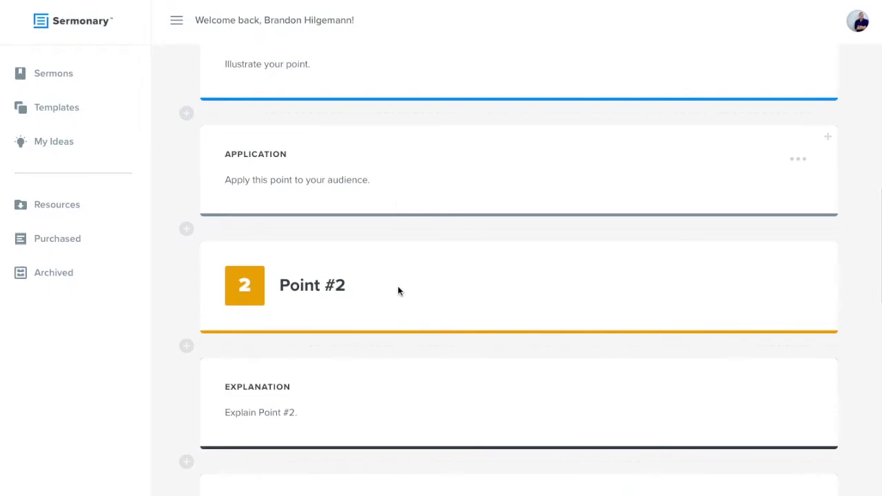
scroll(374, 352, down, 8)
scroll(374, 352, down, 2)
scroll(372, 350, up, 15)
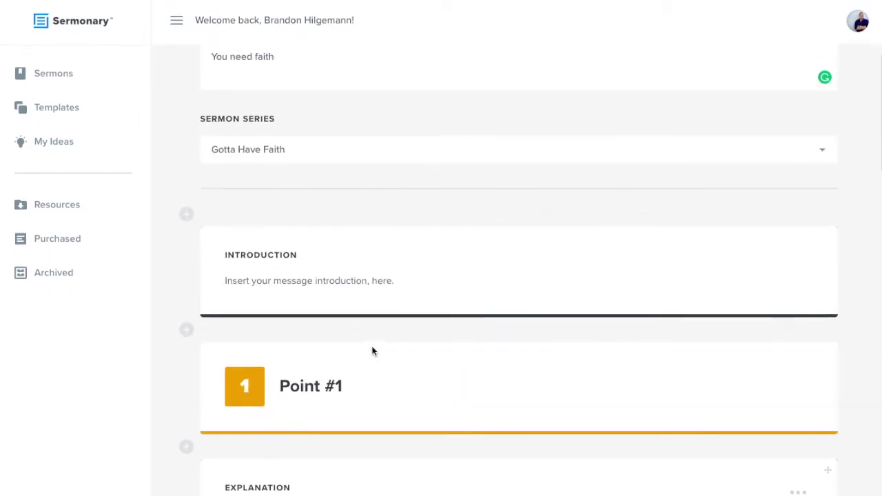
Write "Good morning everyone....." as the text of the Introduction block and finish editing it.
click(800, 260)
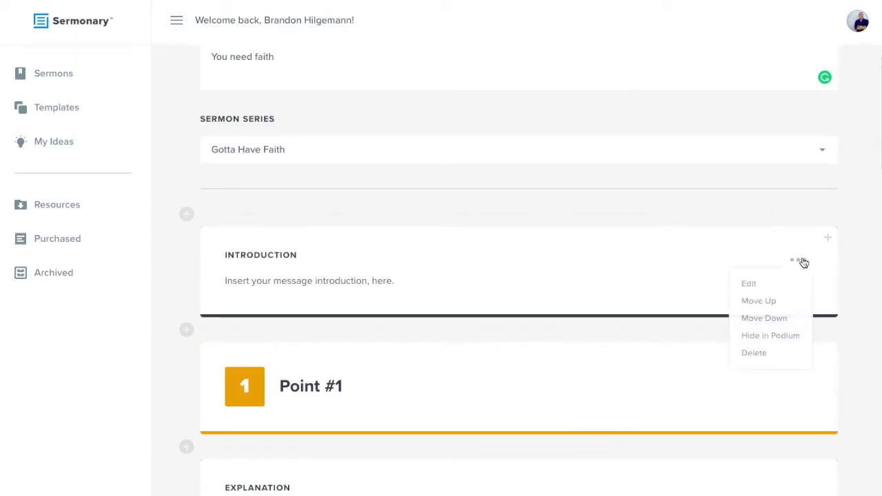
click(756, 285)
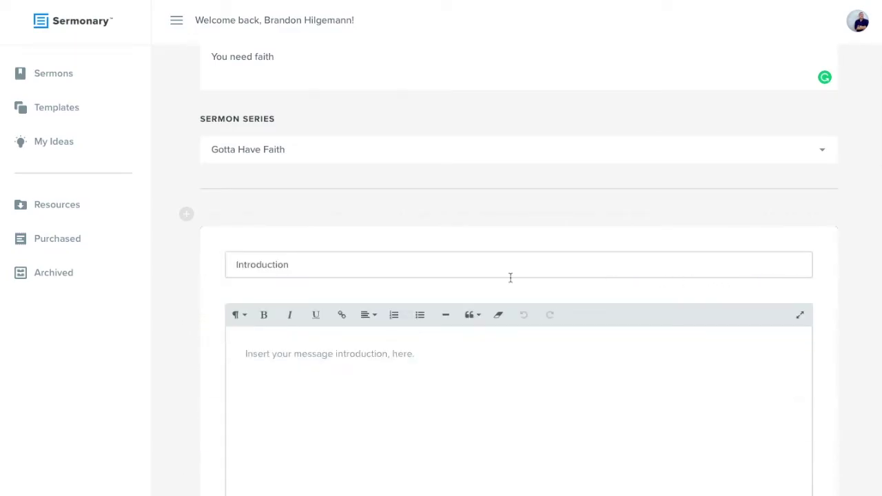
scroll(366, 358, down, 2)
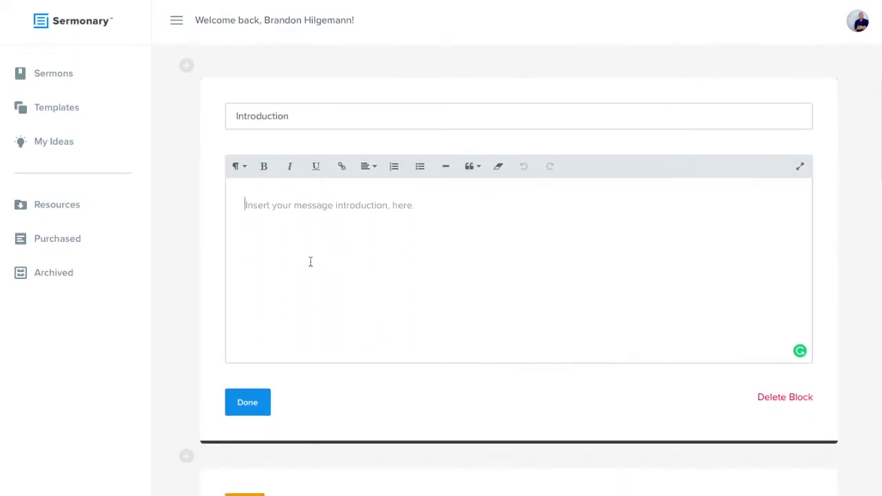
click(310, 261)
text(Good morning eve)
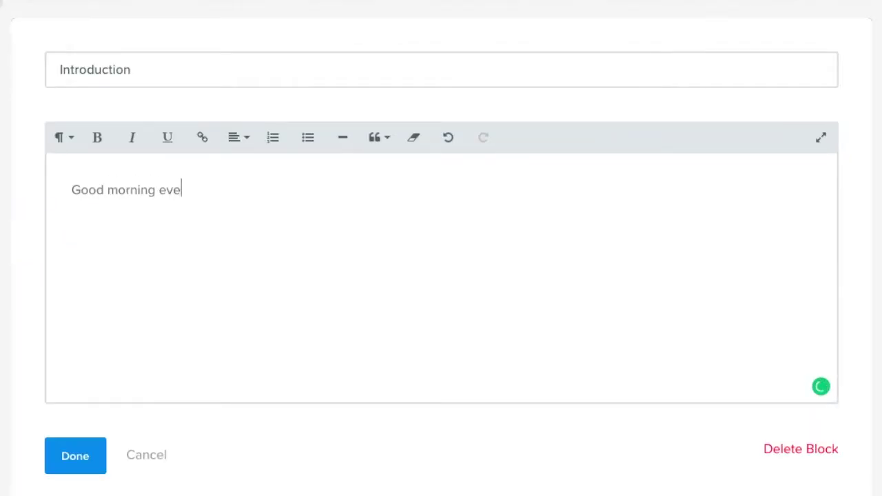
text(ryone.....)
click(75, 456)
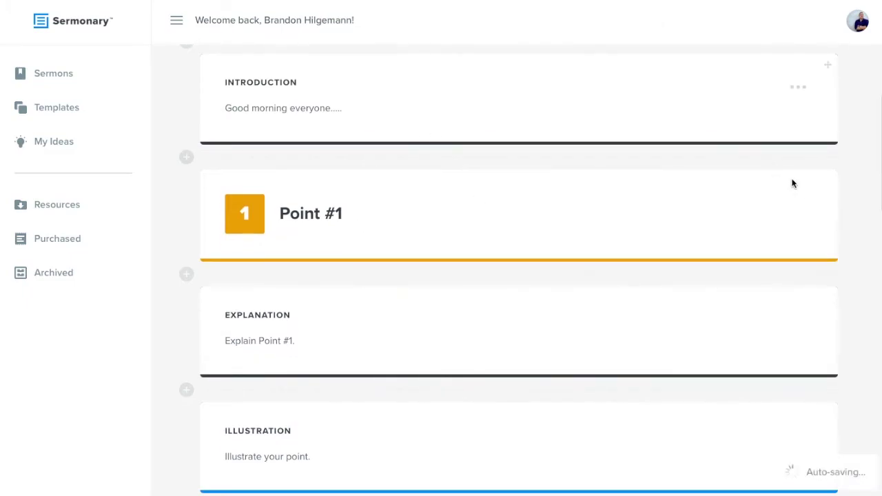
Change the first point's heading to "Faith is believing in what you cannot see".
click(804, 199)
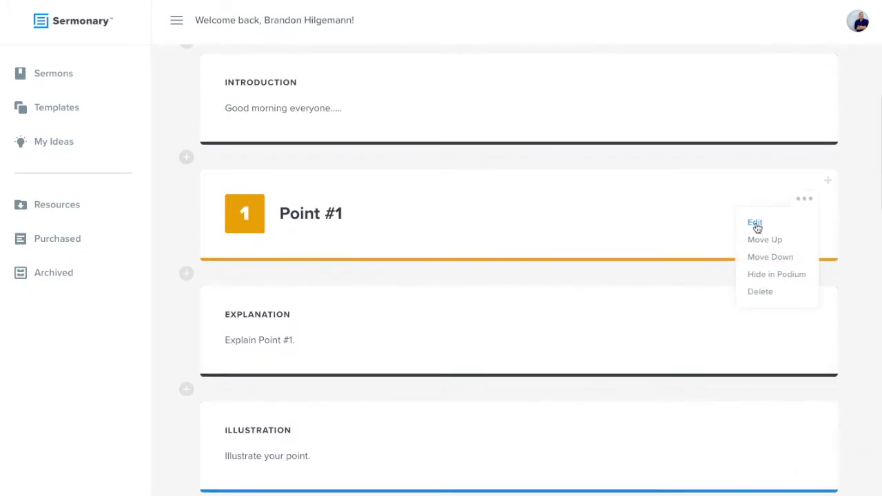
click(756, 223)
drag(348, 257, 204, 257)
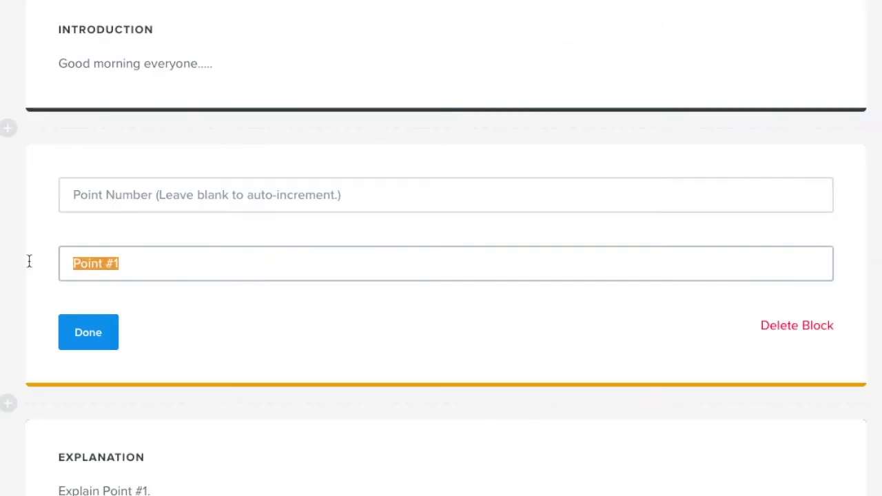
text(Faith is believing in what you cannot see)
click(90, 335)
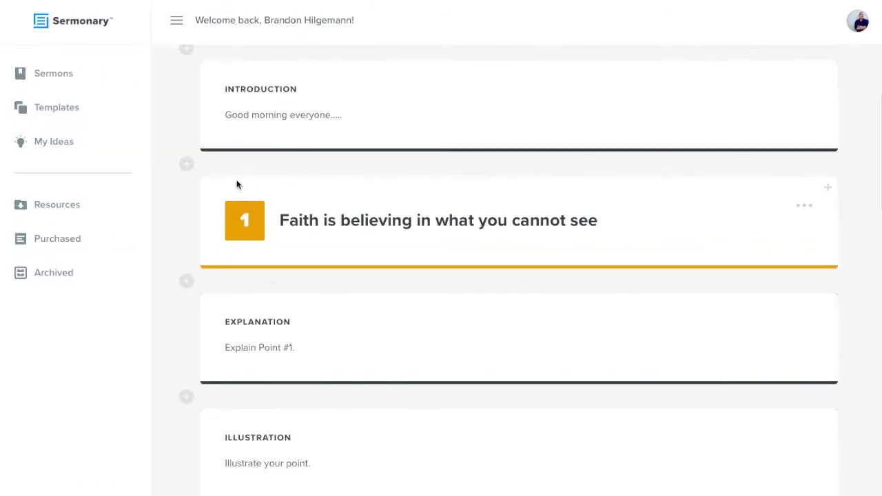
Move the "Faith is believing in what you cannot see" block down to just below the second point's Illustration block.
drag(829, 189, 825, 93)
drag(829, 195, 798, 328)
scroll(784, 324, up, 1)
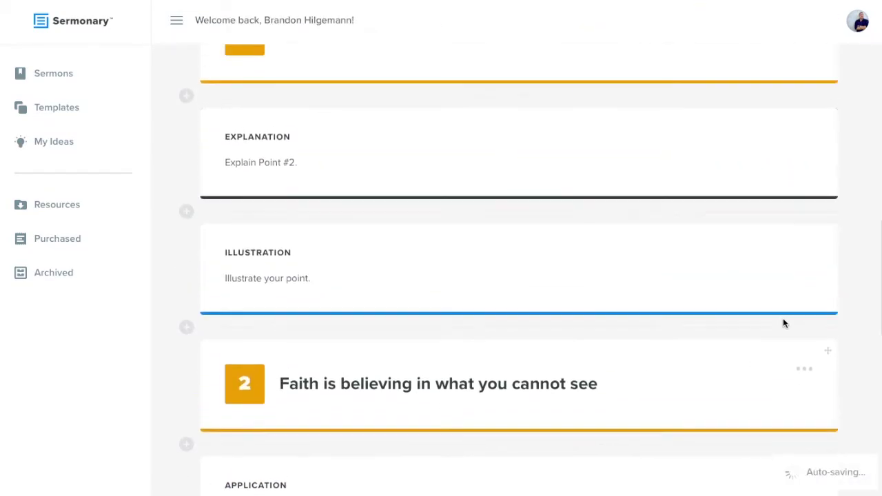
Insert a Bible Verse block above the Introduction block.
scroll(666, 228, up, 8)
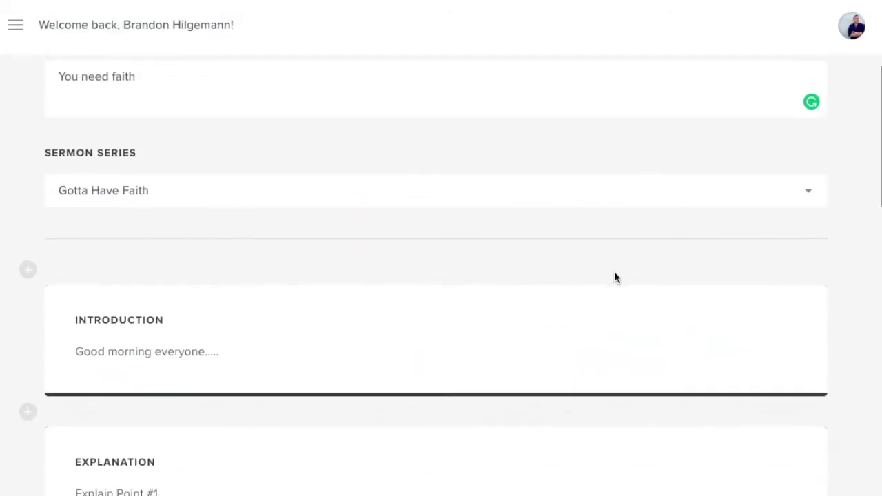
click(26, 293)
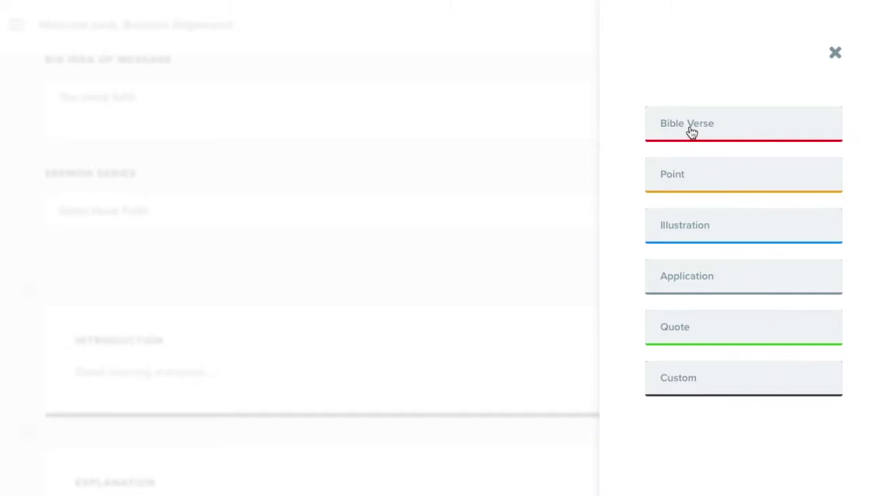
click(740, 128)
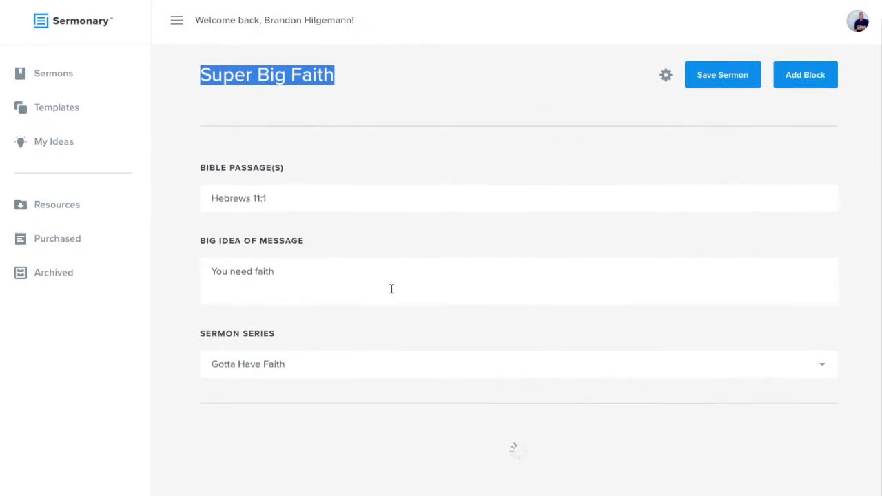
scroll(392, 290, down, 8)
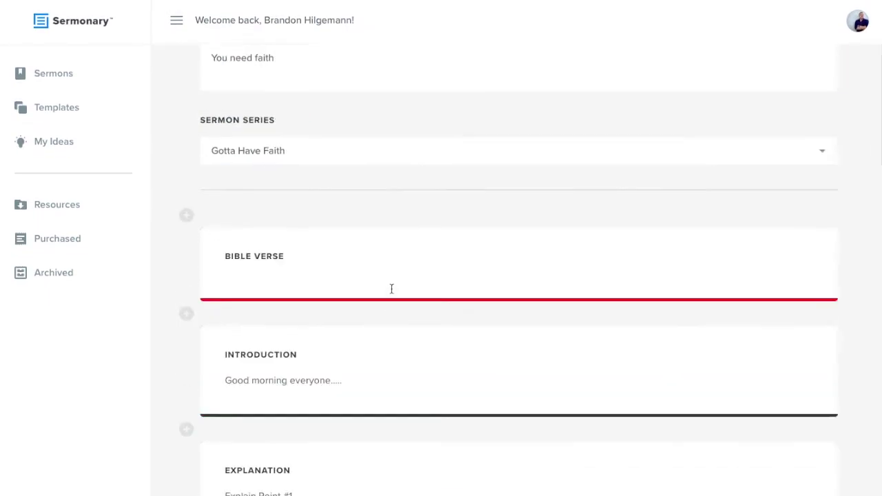
Fill the new Bible Verse block with "Hebrews 11:1" and "Now faith is confidence in what we hope for...", and move it below Point #2.
click(797, 185)
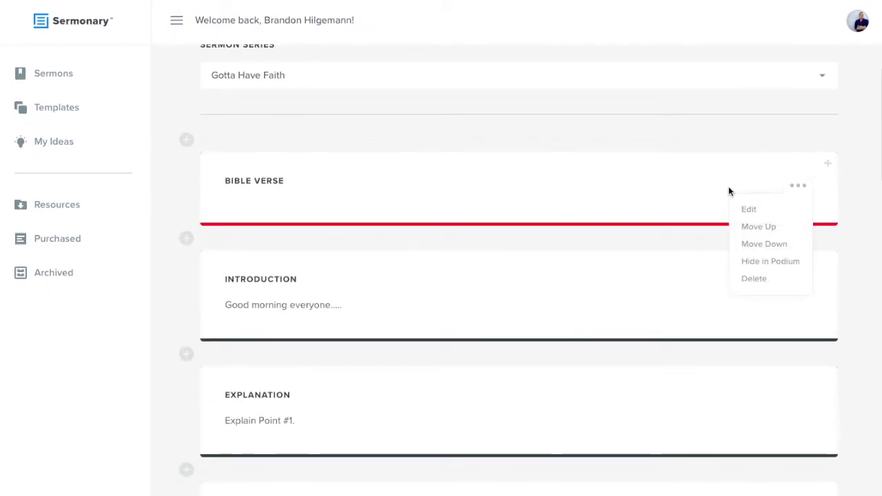
click(745, 209)
text(Hebrews 11:1)
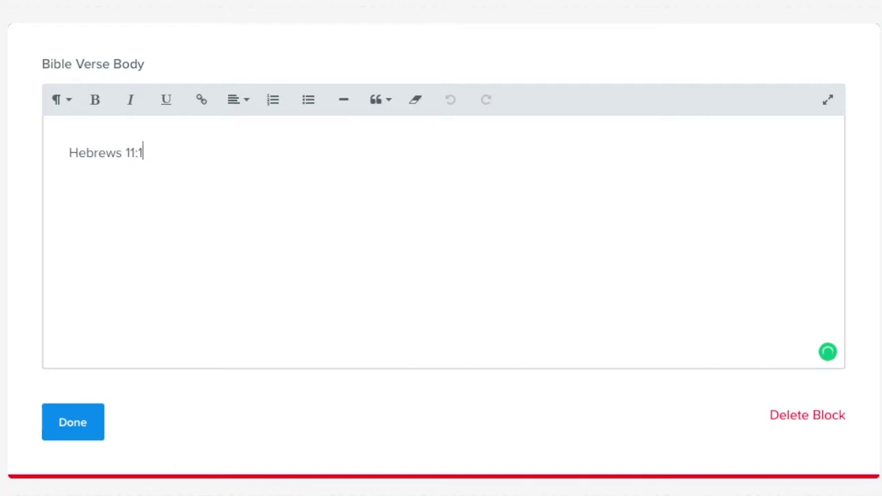
key(Return)
text(Now faith is confidence in what we hope for and assurance about what we do not see.)
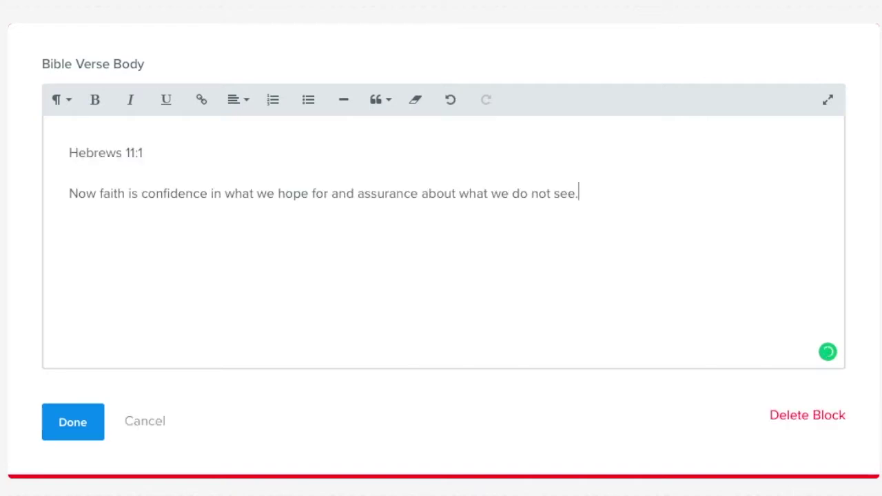
click(64, 422)
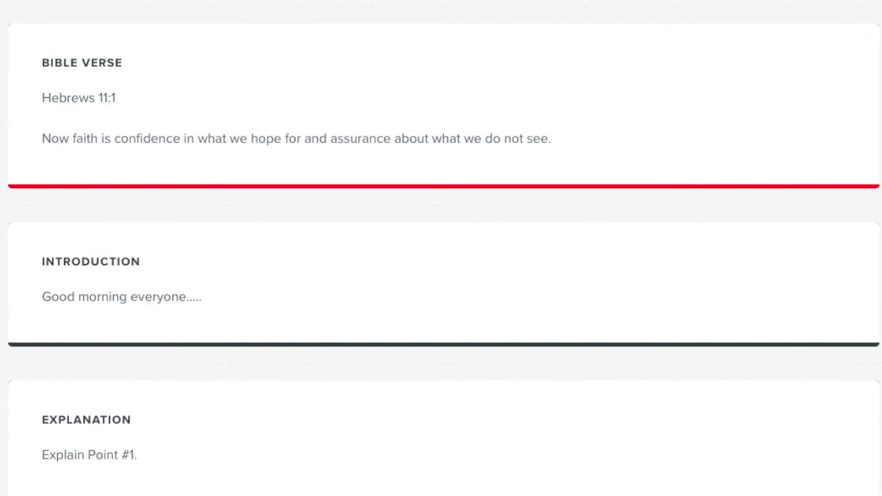
drag(865, 40, 848, 276)
Insert an Illustration block above Point #2, searching the library for "faith" and importing "Man Dies on Mount Everest After Being Frozen in Place".
click(30, 163)
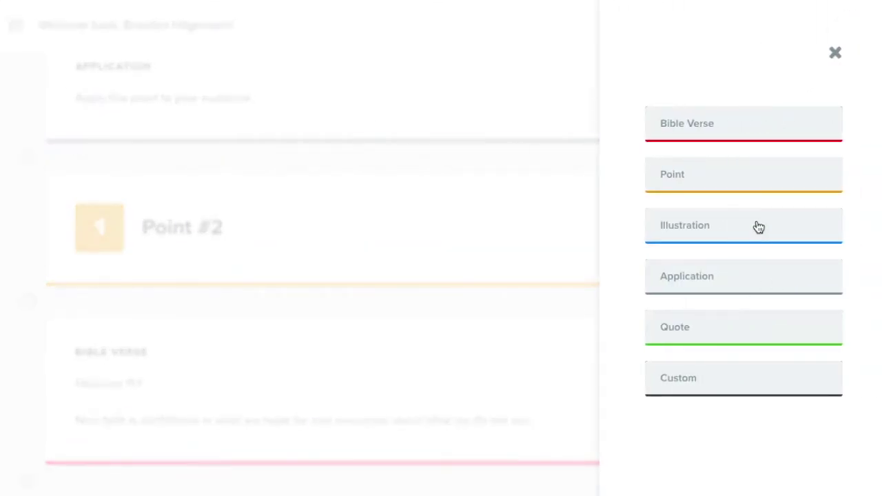
click(756, 226)
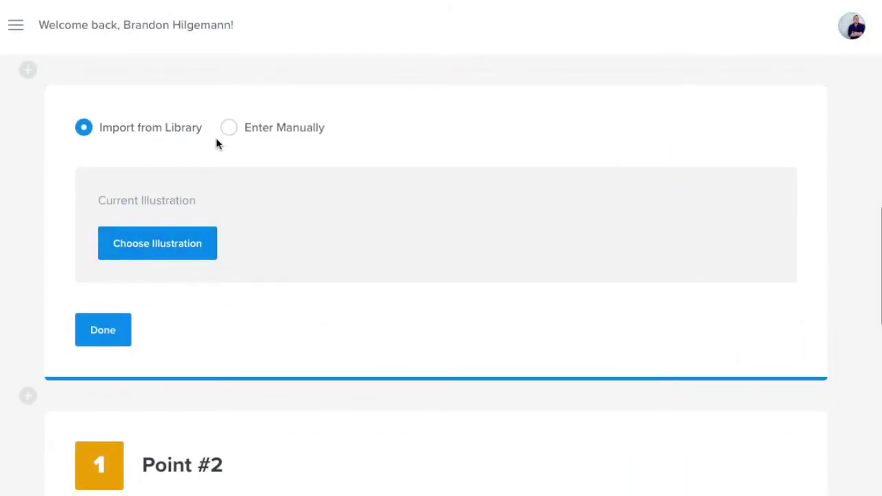
click(136, 247)
click(234, 264)
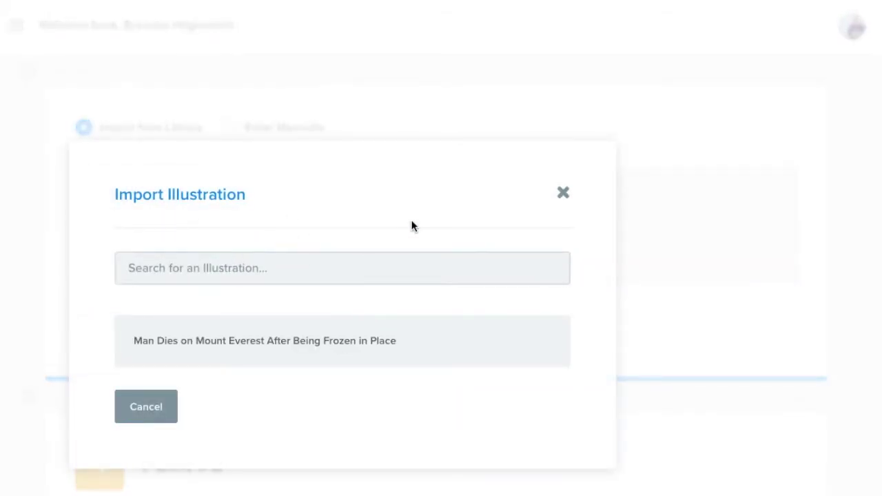
text(faith)
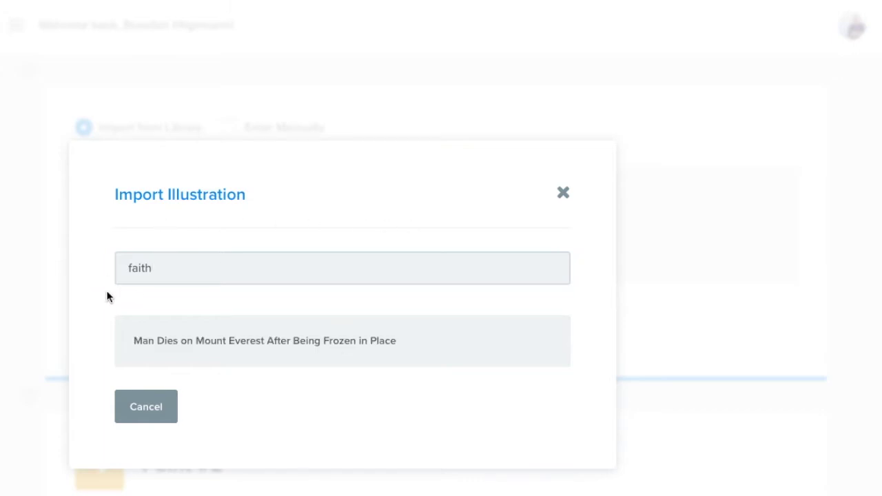
click(236, 340)
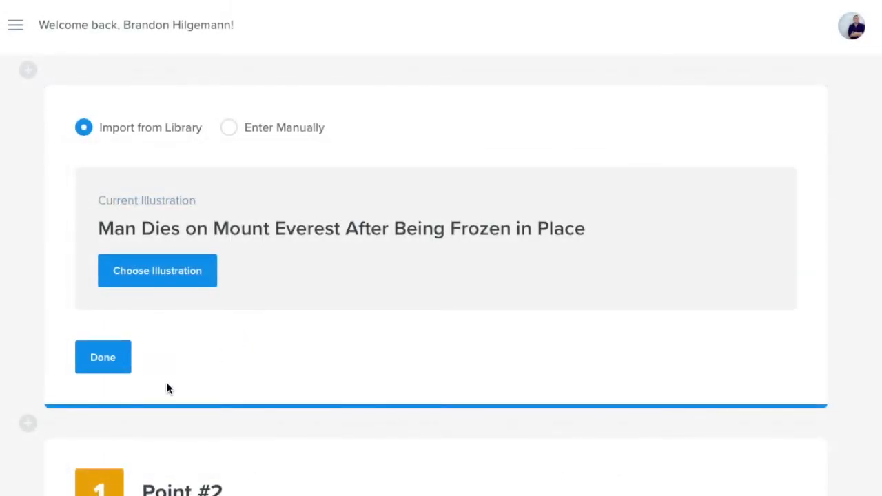
click(114, 370)
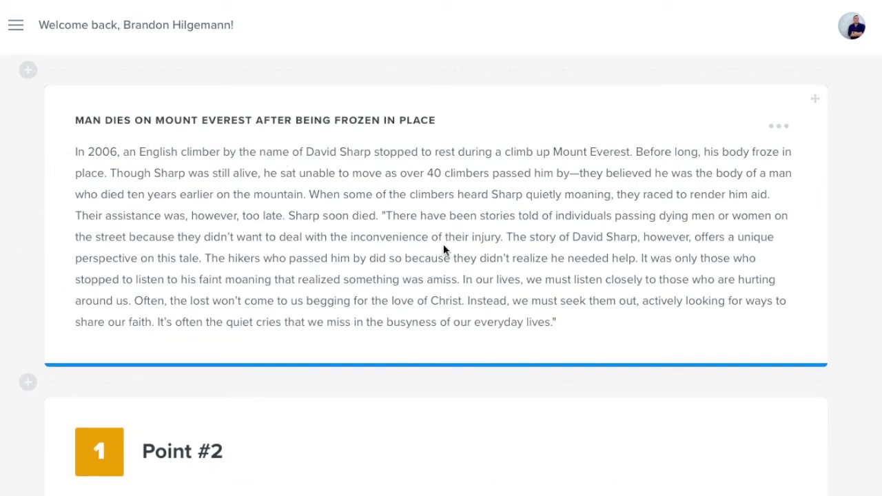
Switch the "Super Big Faith" sermon from the block layout to the standard editor.
scroll(614, 335, down, 1)
scroll(716, 277, up, 3)
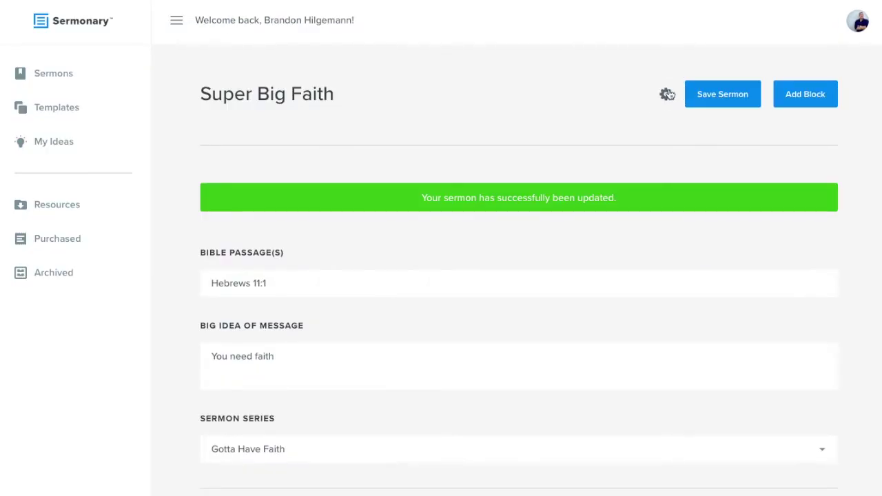
click(667, 93)
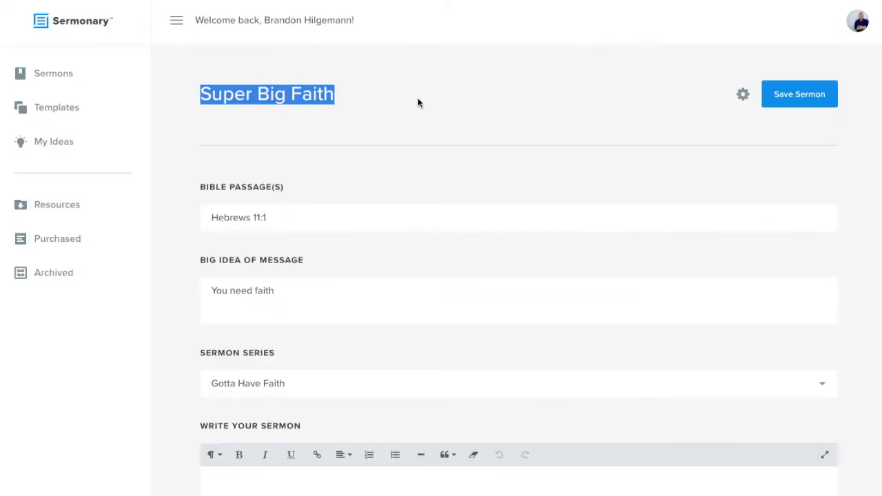
click(417, 102)
Write the sermon text as separate lines: "Introduction", "hello", "Body", "Point 1" and "Conclusion".
scroll(474, 191, down, 1)
scroll(473, 188, down, 3)
click(435, 295)
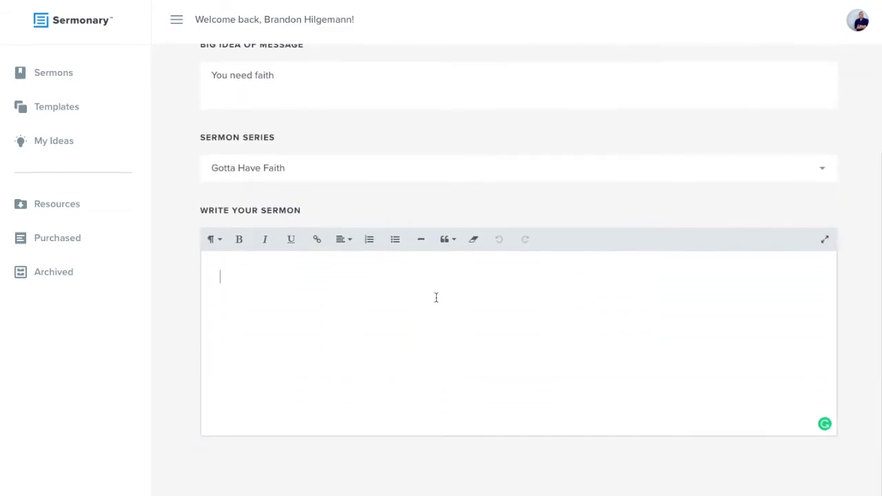
scroll(436, 297, up, 3)
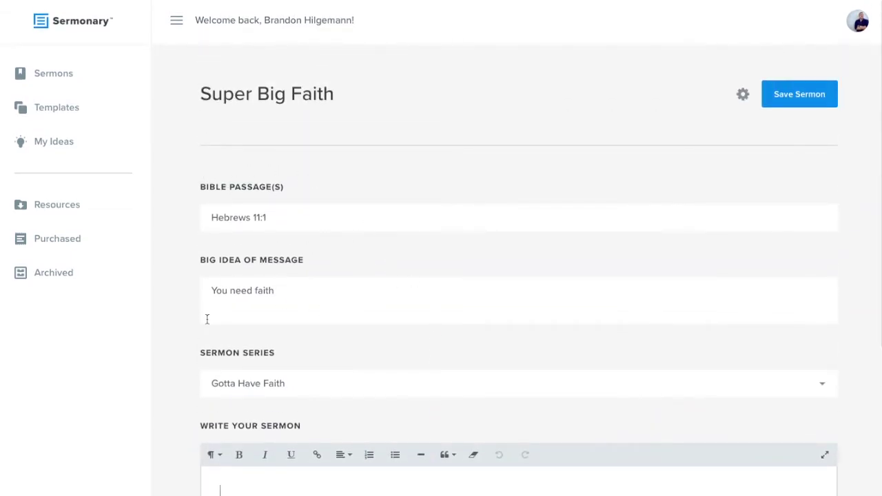
scroll(362, 386, down, 1)
scroll(362, 386, down, 3)
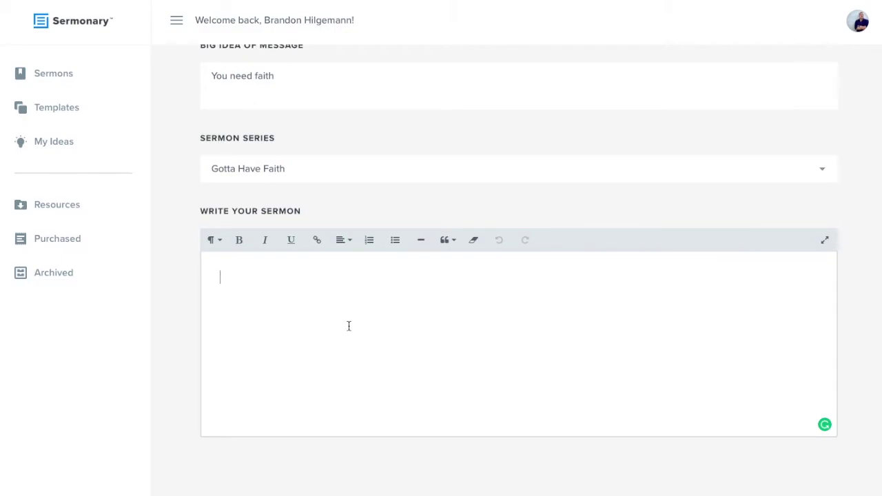
text(Introduction)
key(Return)
text(hello)
key(Return)
text(Body Point 1)
key(Return)
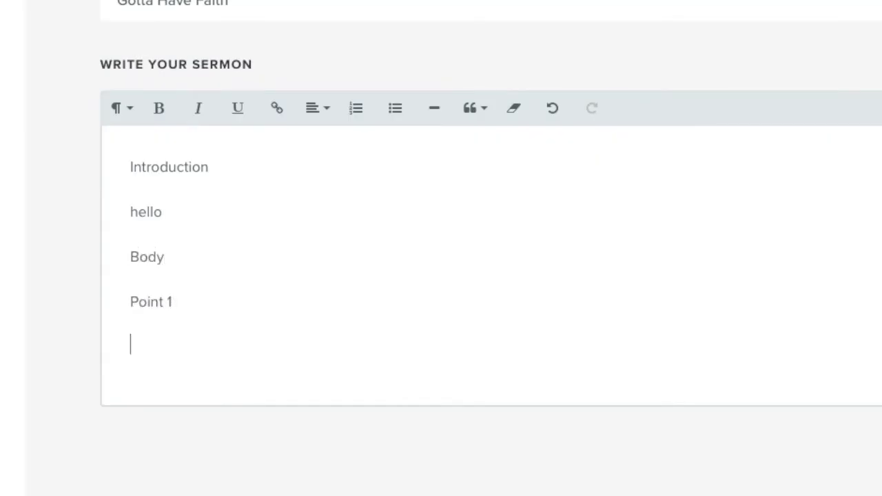
text(Conclusion)
Make the "Introduction", "Body" and "Conclusion" lines of the sermon text bold.
double_click(170, 168)
click(161, 108)
double_click(153, 257)
click(162, 104)
double_click(157, 347)
click(159, 109)
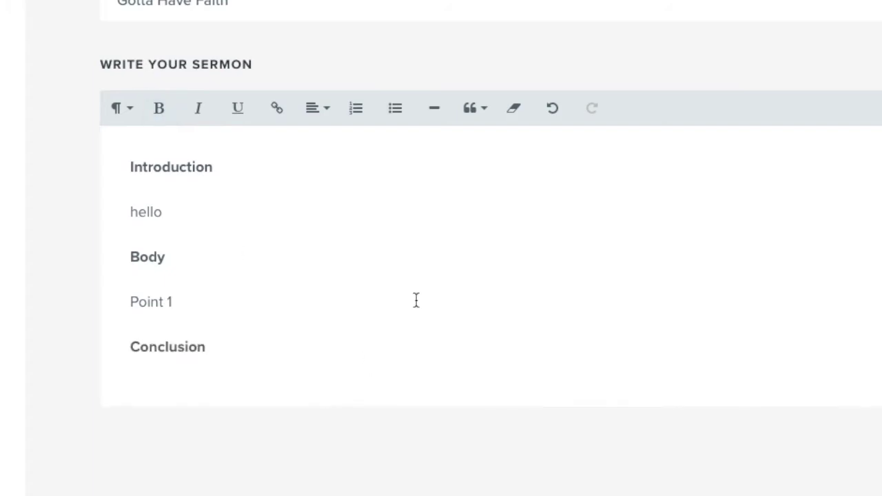
Open the block version of the sermon in Podium Mode and look through its blocks and the clock display.
click(540, 159)
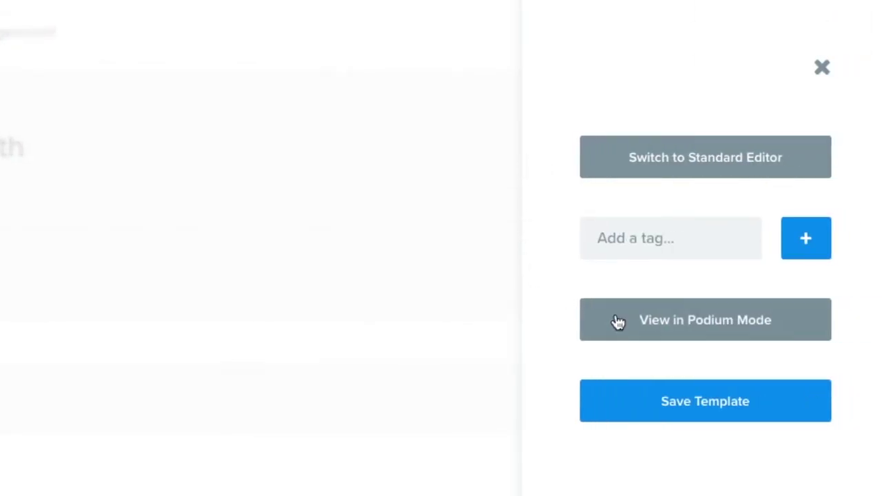
click(653, 331)
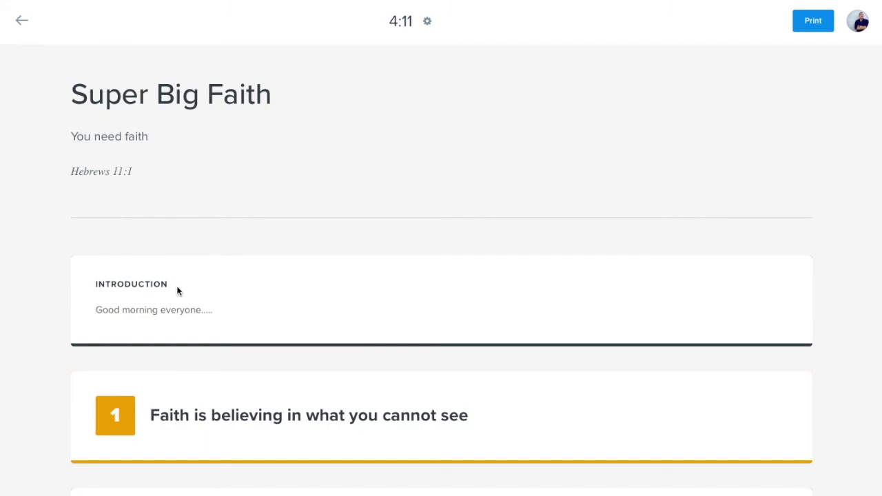
scroll(435, 210, down, 5)
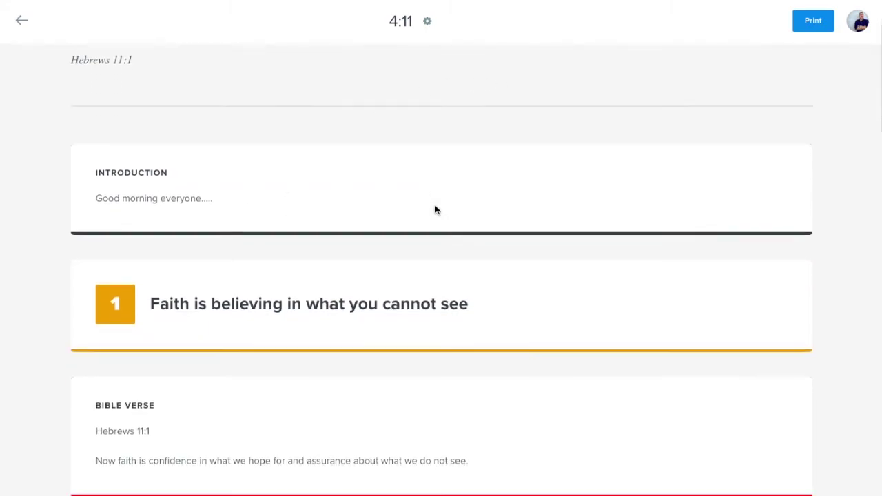
scroll(435, 210, down, 20)
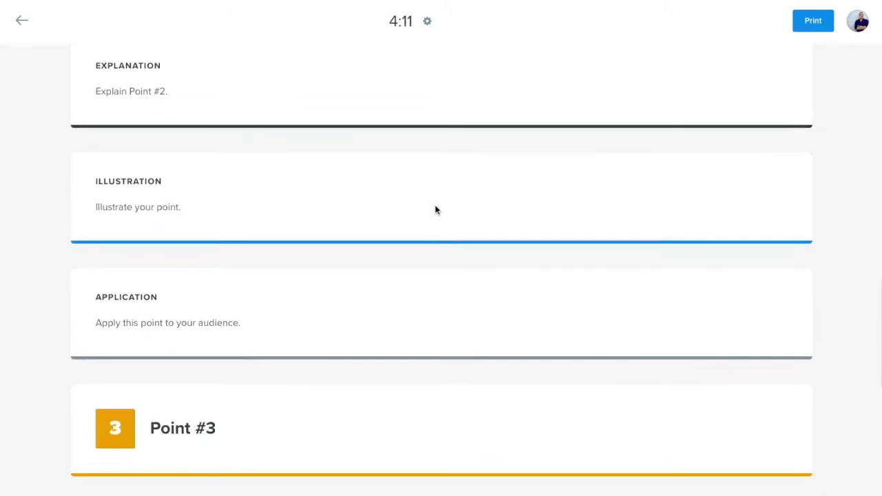
scroll(435, 205, up, 20)
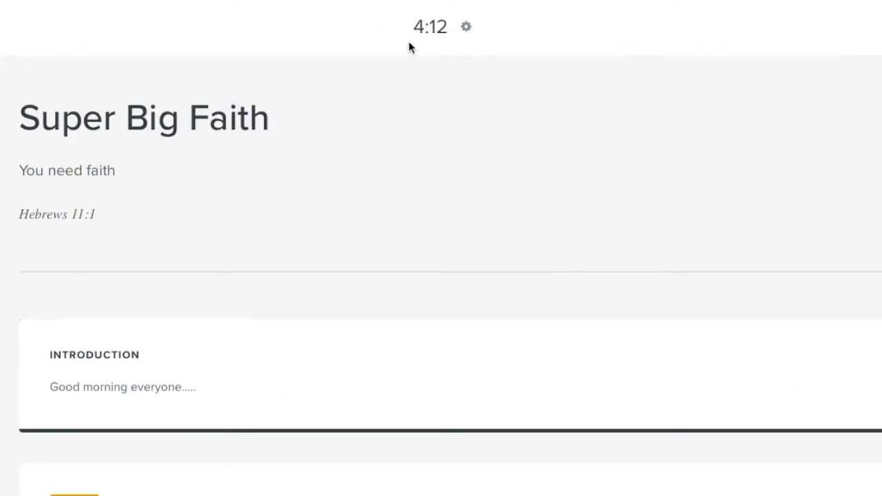
scroll(467, 122, down, 7)
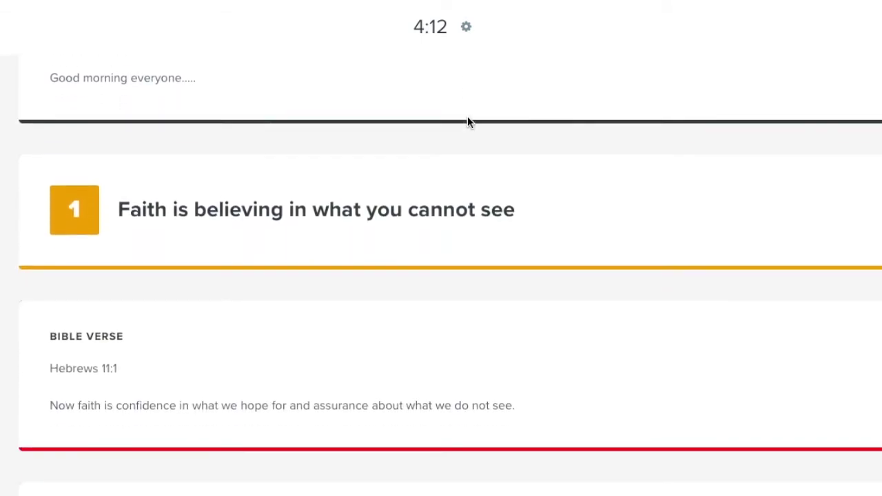
scroll(467, 123, down, 5)
scroll(467, 123, up, 8)
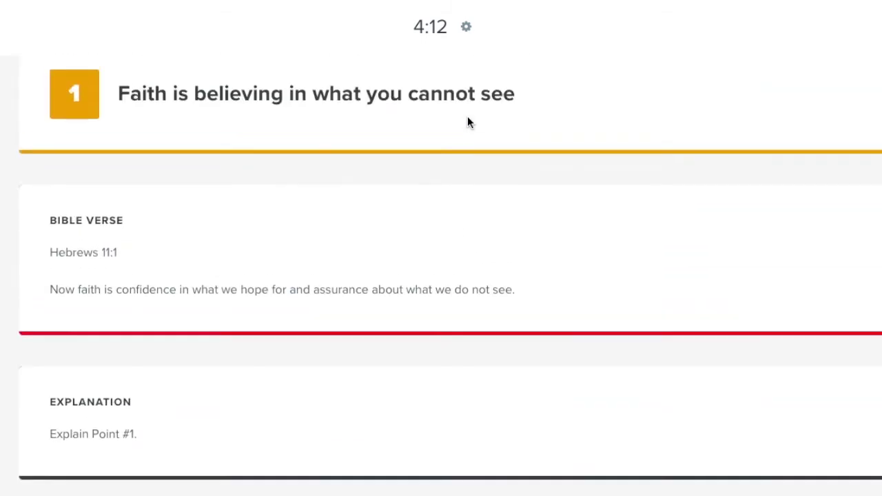
scroll(468, 123, up, 4)
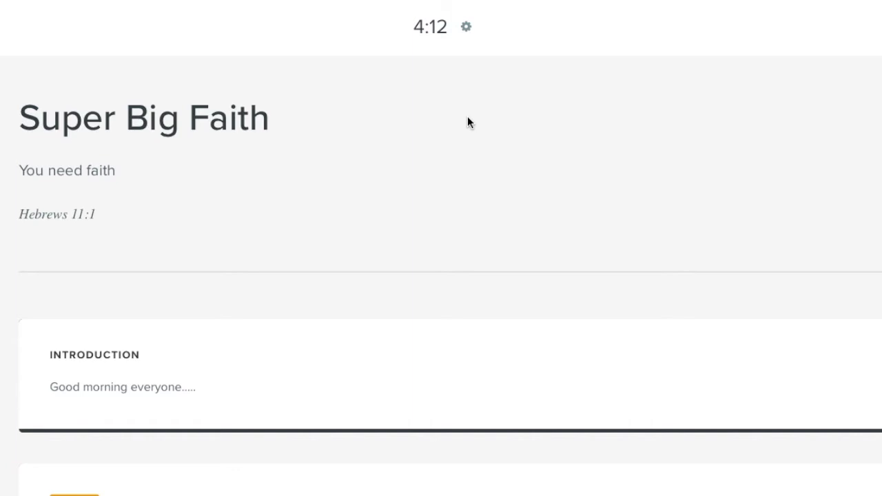
scroll(603, 205, down, 3)
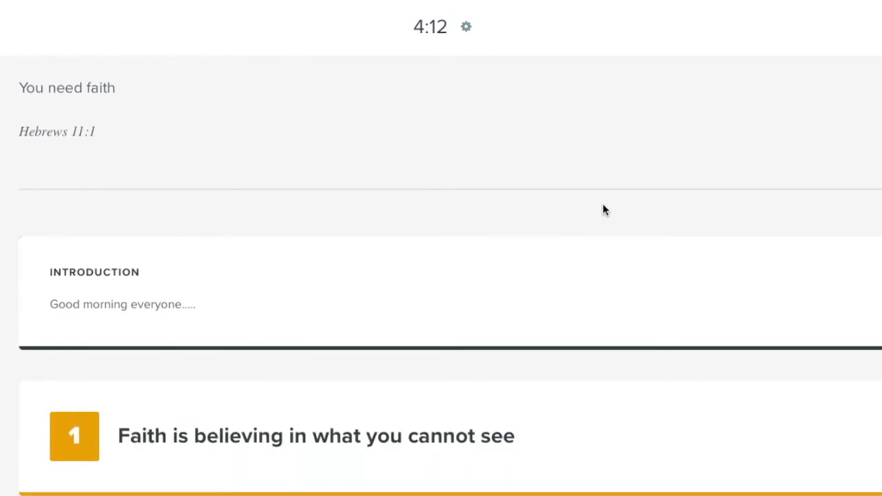
scroll(603, 205, up, 2)
scroll(603, 210, up, 1)
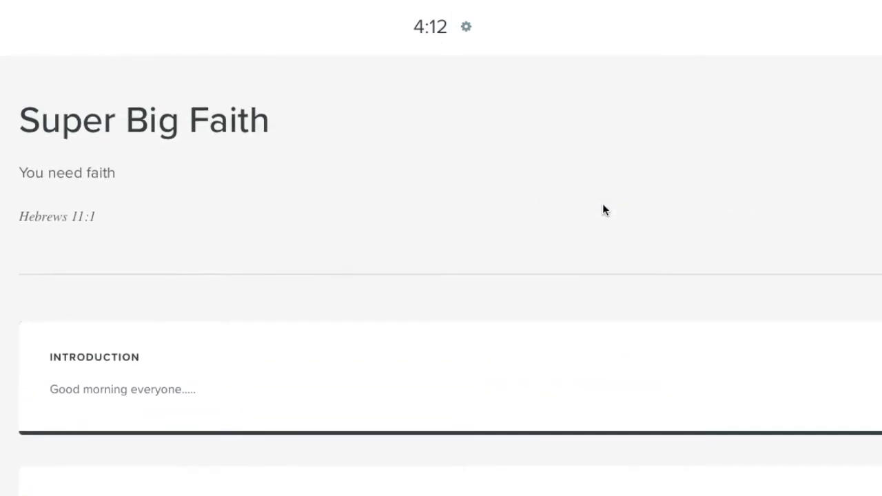
Change the podium counter from the current time to a countdown time limit of 30 minutes and save it.
click(467, 29)
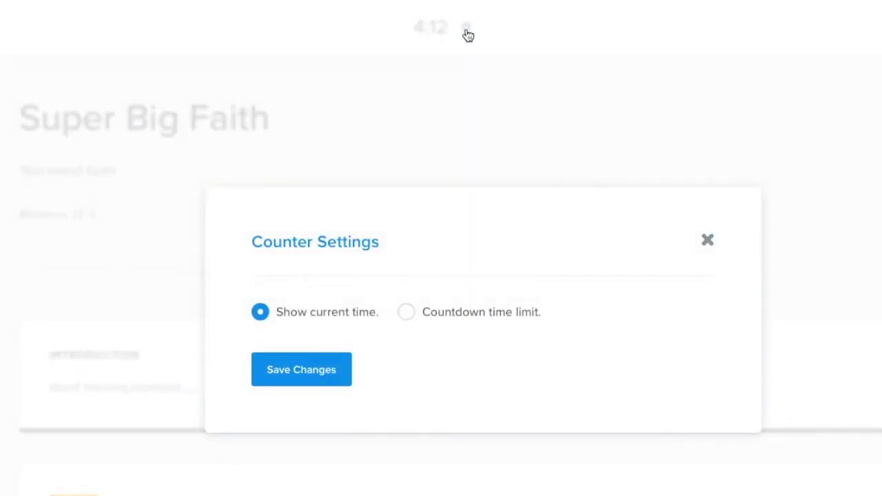
click(406, 312)
click(380, 352)
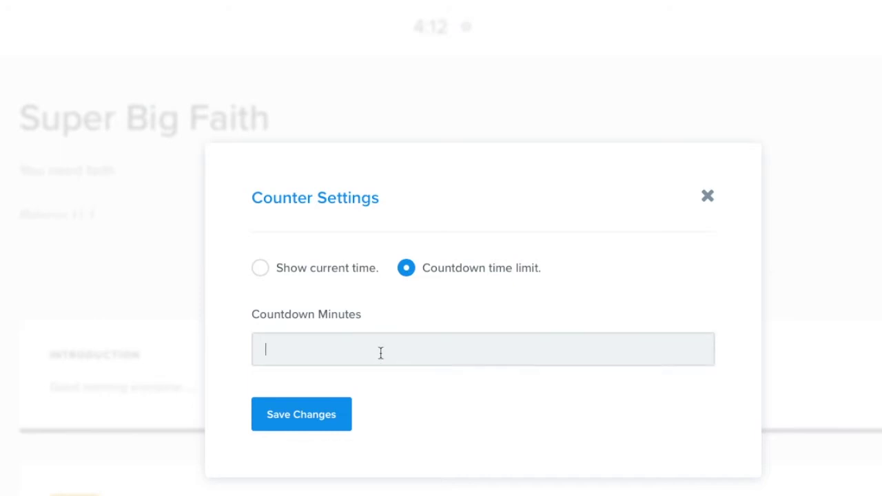
text(30)
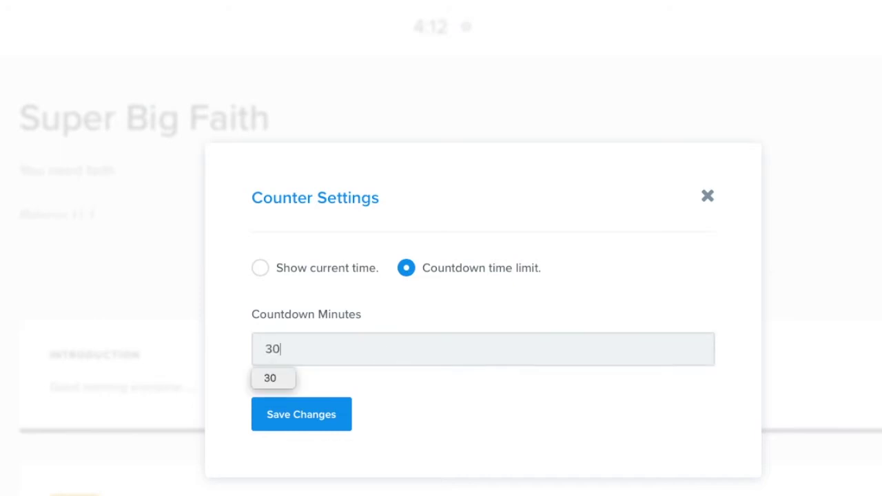
click(316, 422)
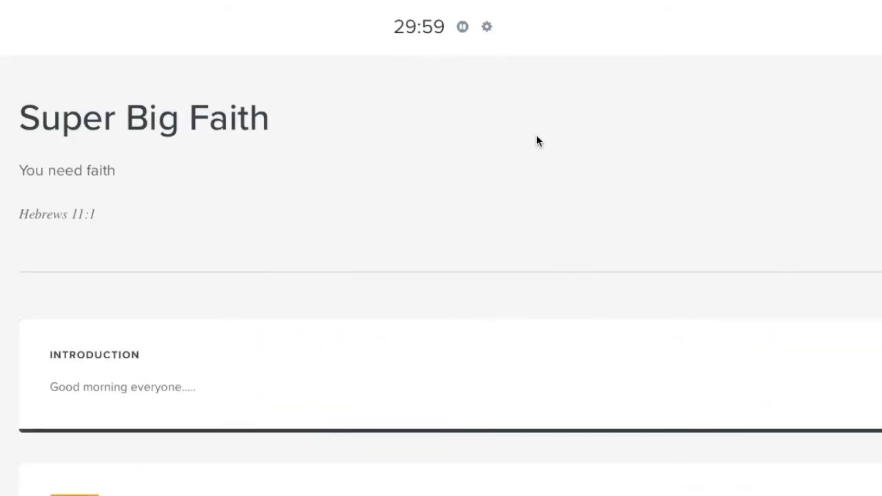
scroll(482, 195, down, 2)
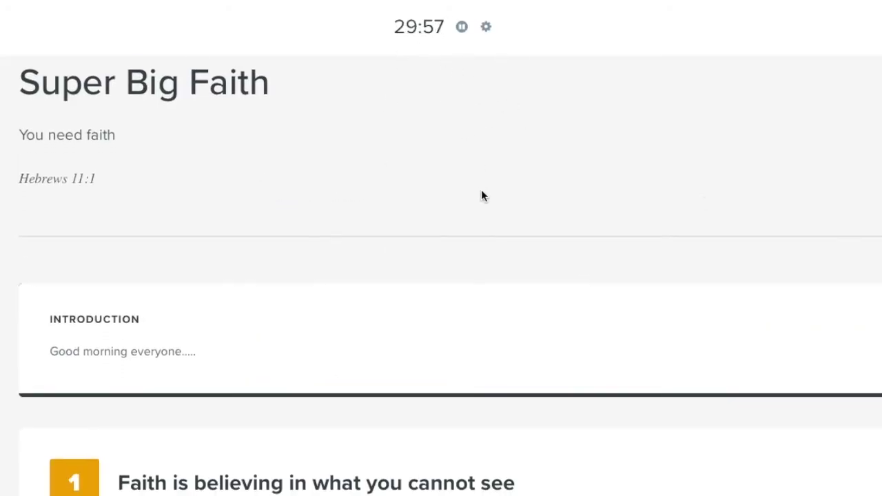
scroll(654, 309, down, 8)
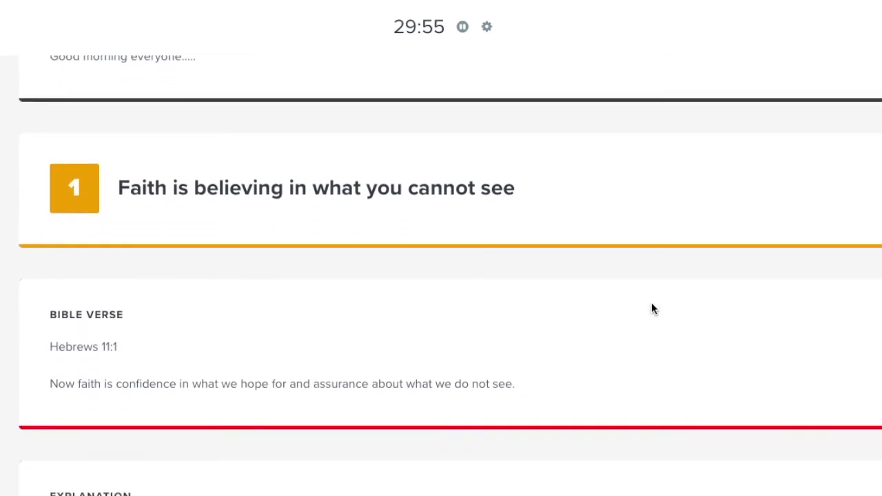
scroll(653, 309, down, 6)
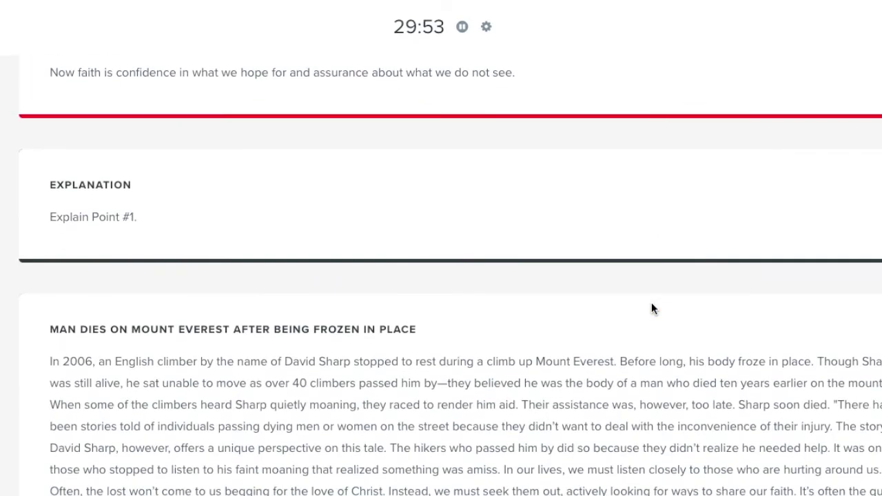
scroll(651, 303, down, 8)
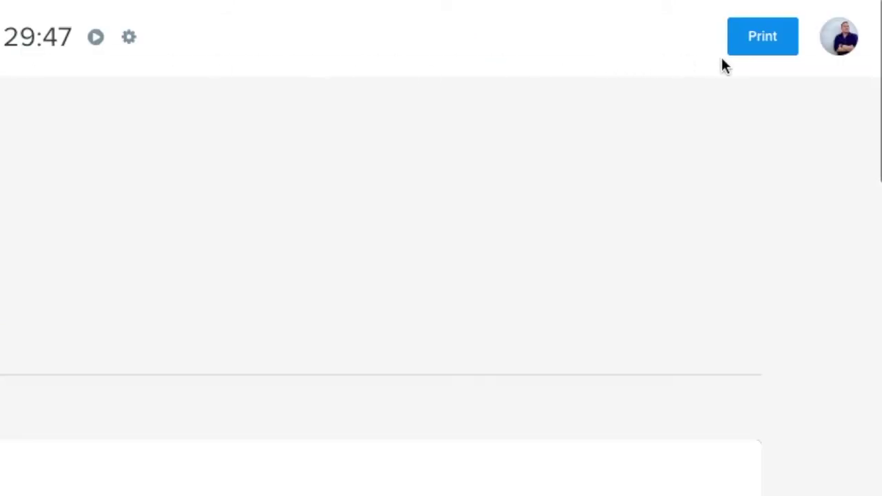
scroll(644, 249, down, 3)
scroll(790, 454, down, 5)
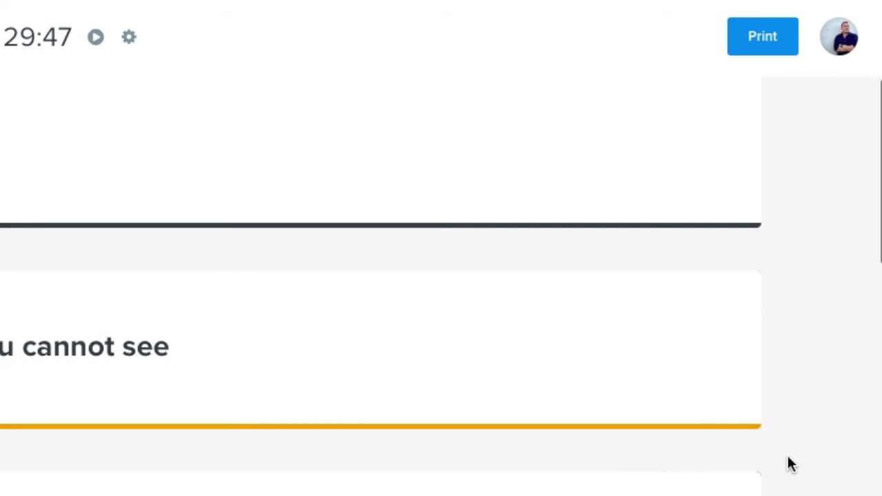
scroll(791, 463, up, 1)
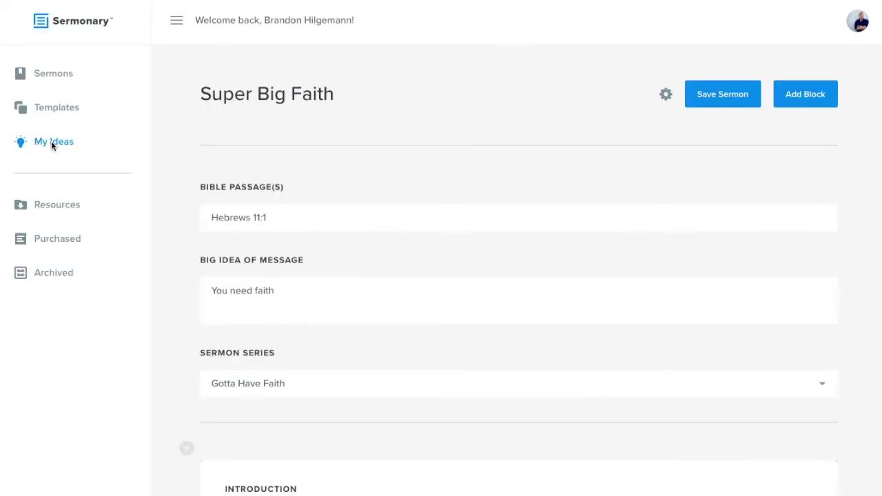
Start a new idea in My Ideas and title it "Idea #2".
click(46, 144)
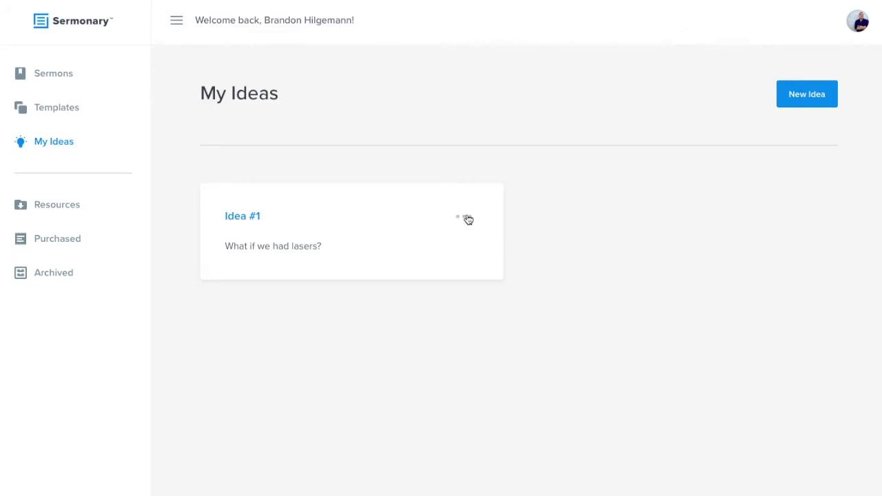
click(807, 93)
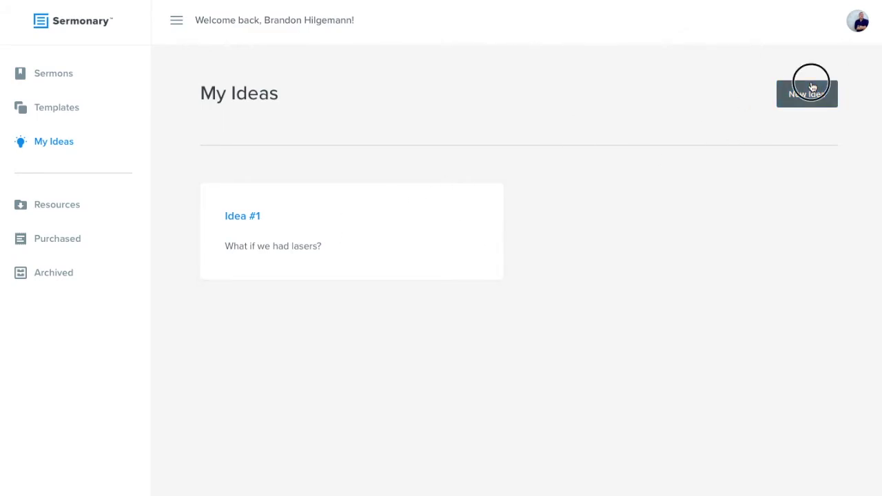
click(396, 133)
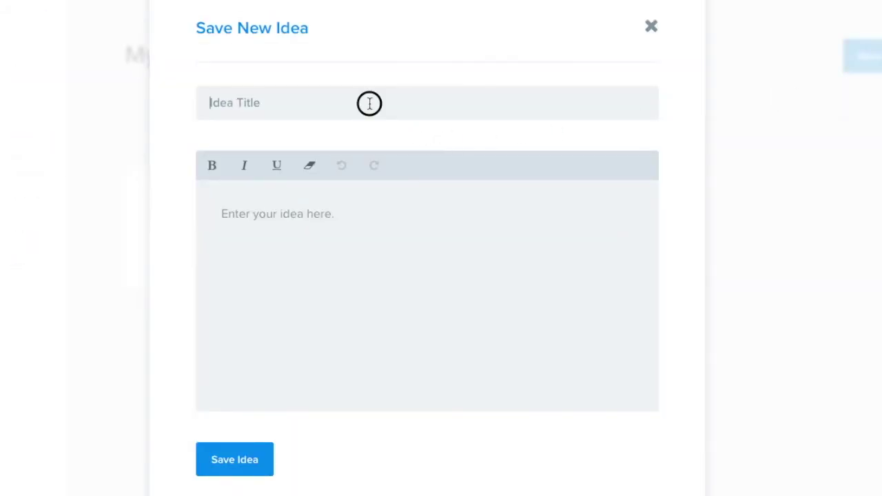
text(Idea #2)
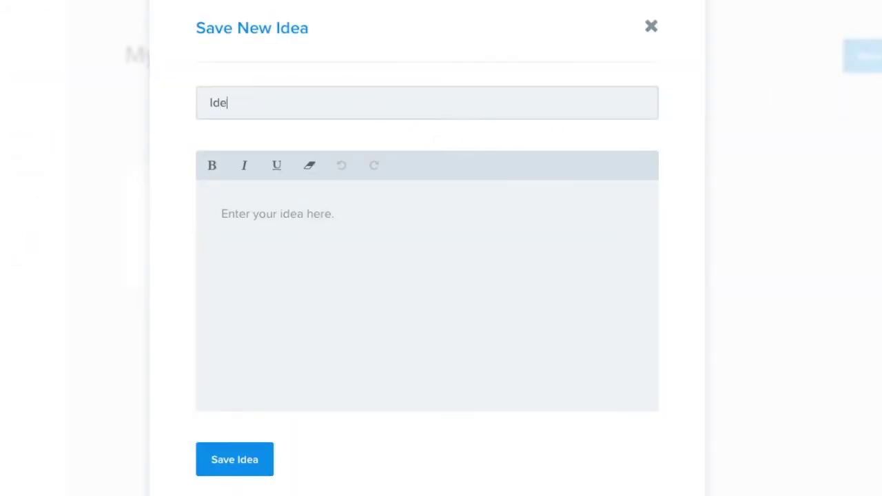
Write "Ride a motorcycle on stage" as the text of the new idea and save it.
click(354, 207)
text(Ride a' mo)
key(BackSpace)
key(BackSpace)
key(BackSpace)
key(BackSpace)
text(motorcycle on stage)
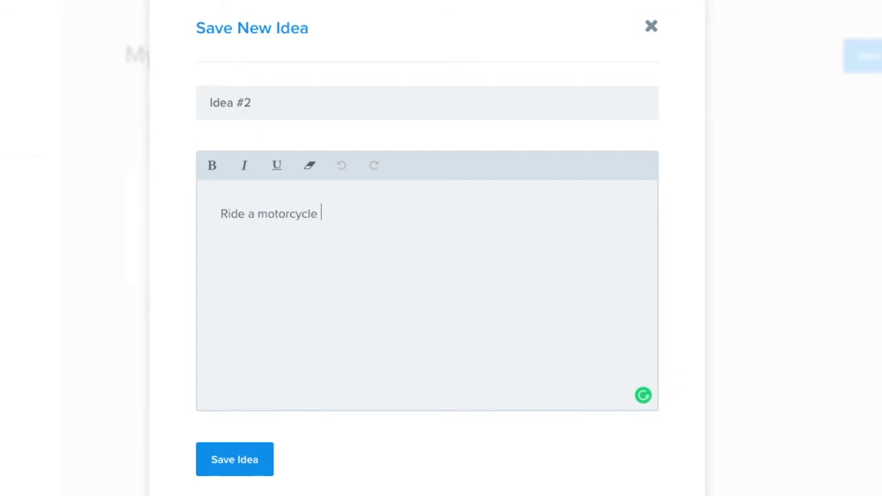
click(213, 465)
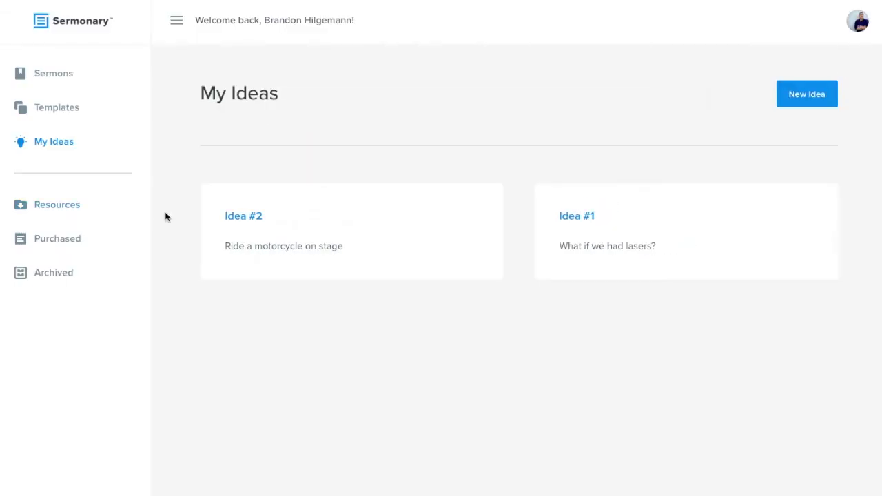
Open the resources and look through the most popular, most recent and sermon series offerings with their prices.
click(56, 204)
scroll(165, 292, down, 1)
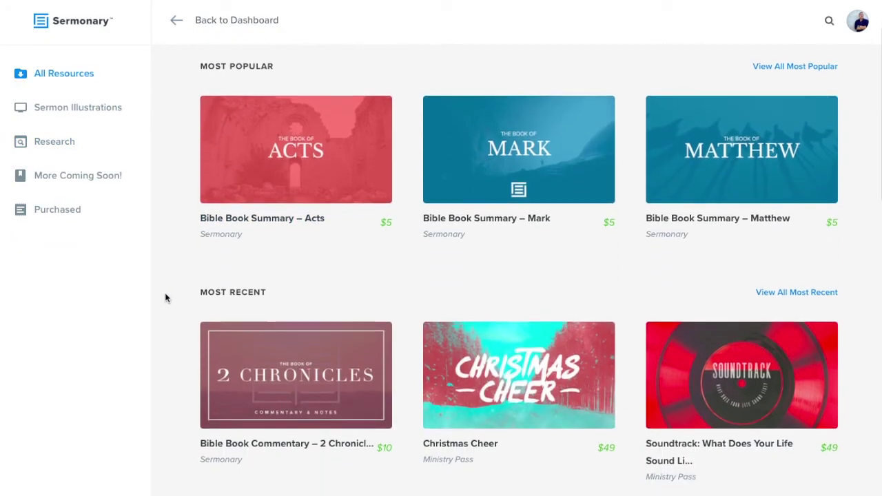
scroll(164, 298, down, 1)
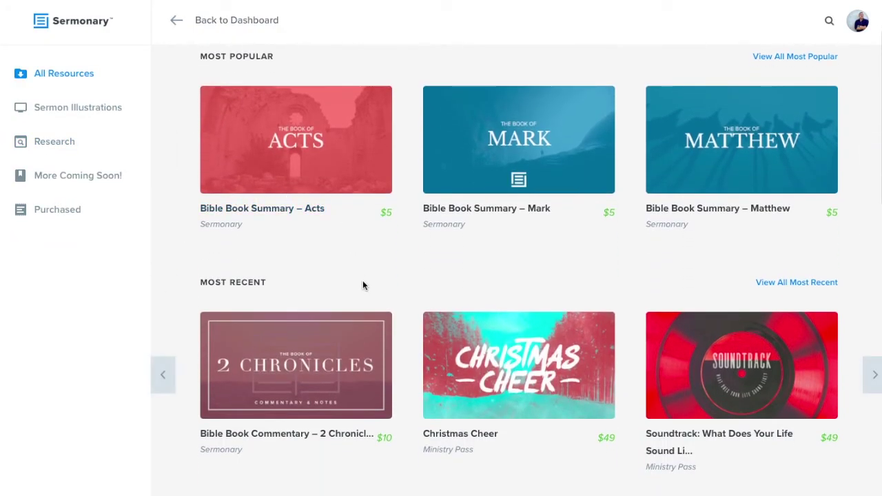
scroll(443, 275, down, 2)
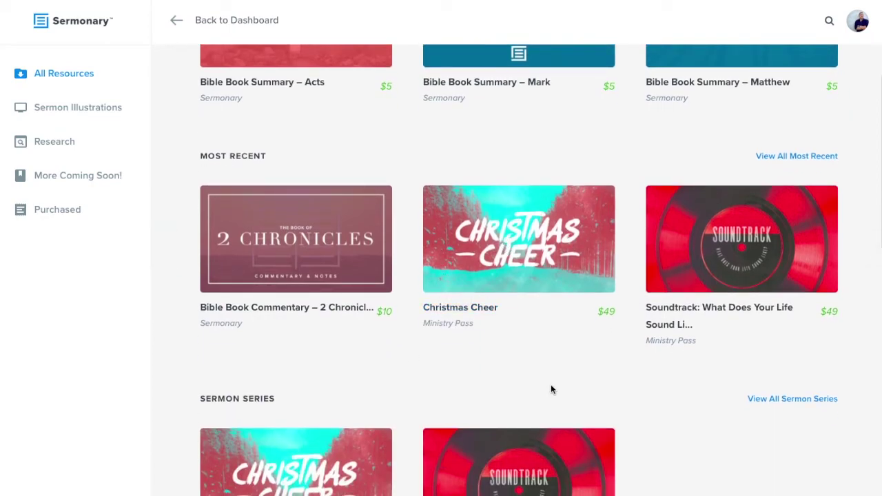
scroll(551, 389, down, 1)
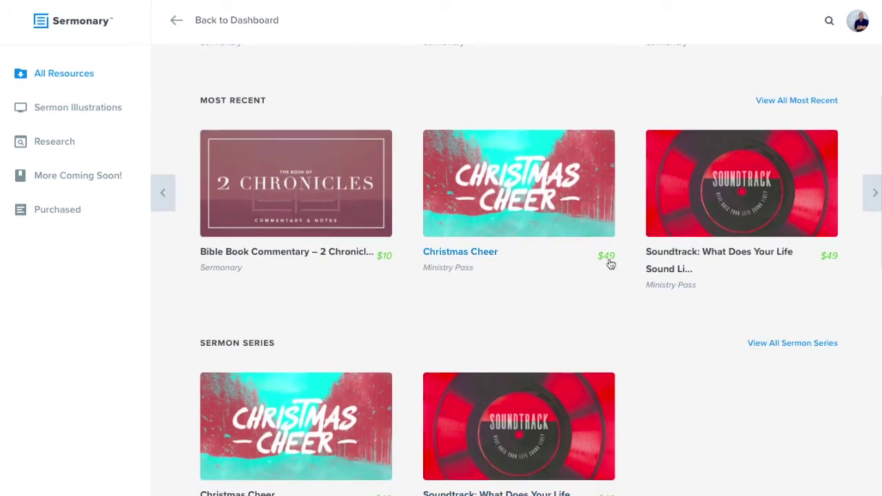
scroll(657, 372, down, 6)
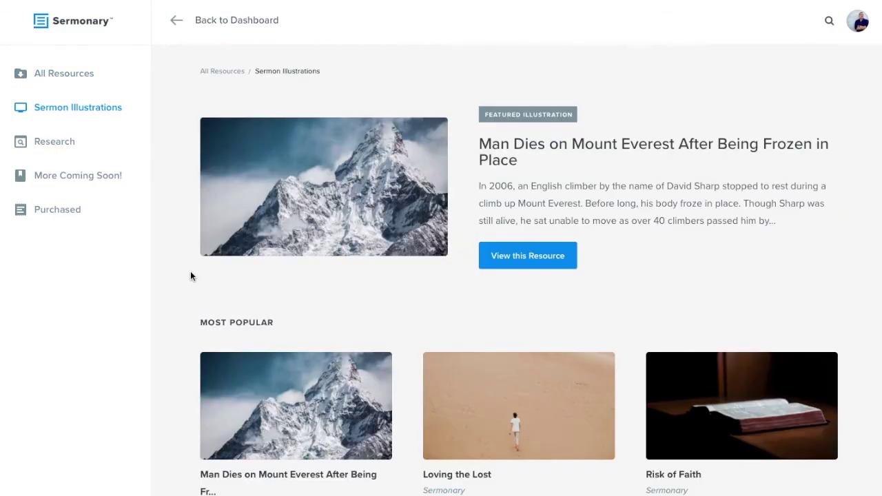
Find the "Sharing Grief" resource among the most recent sermon illustrations and add it to the library.
scroll(190, 276, down, 2)
scroll(191, 276, down, 4)
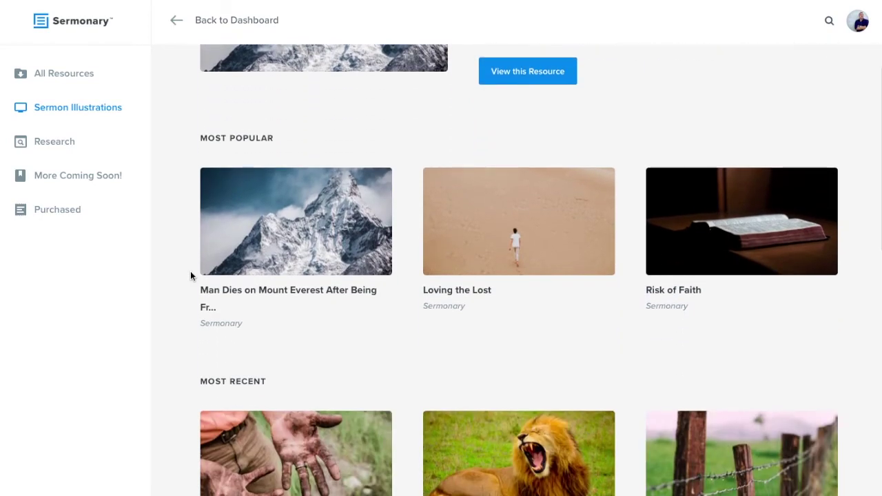
scroll(169, 190, down, 1)
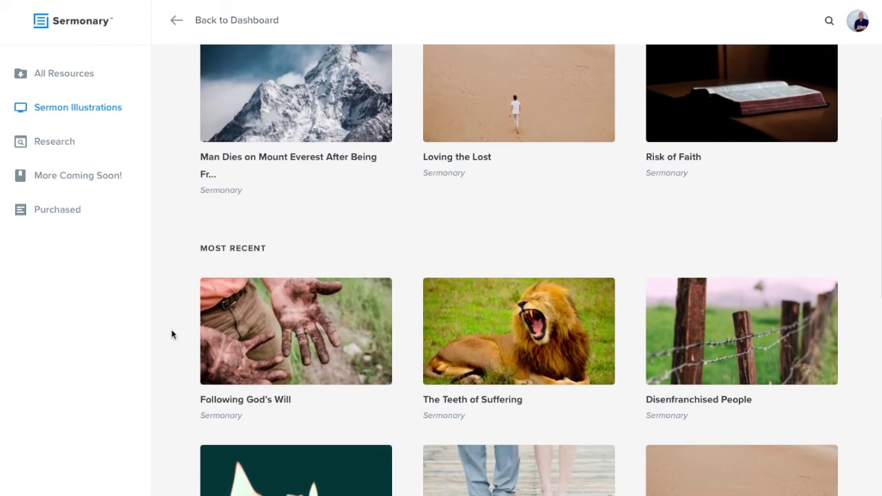
scroll(171, 333, down, 5)
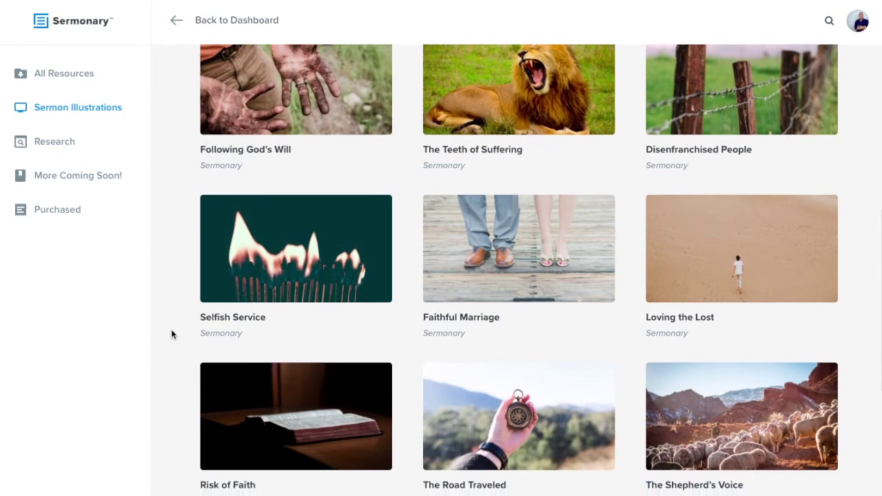
scroll(171, 332, down, 1)
scroll(396, 356, down, 4)
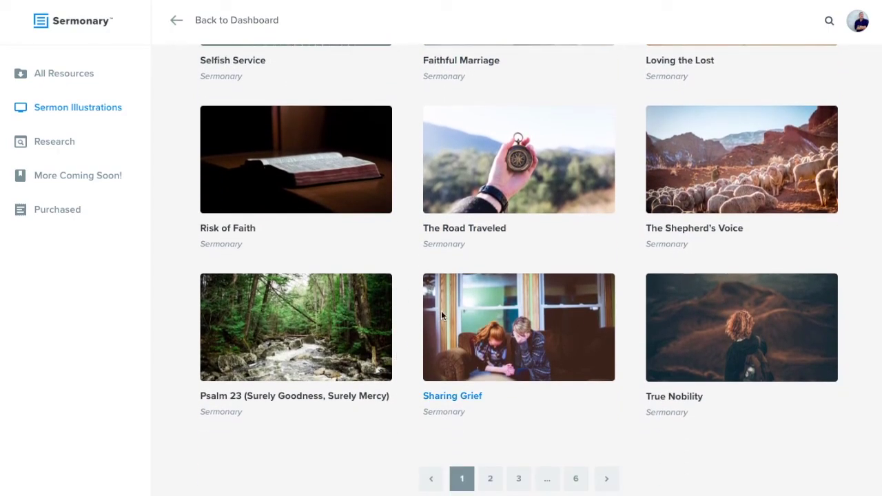
click(441, 310)
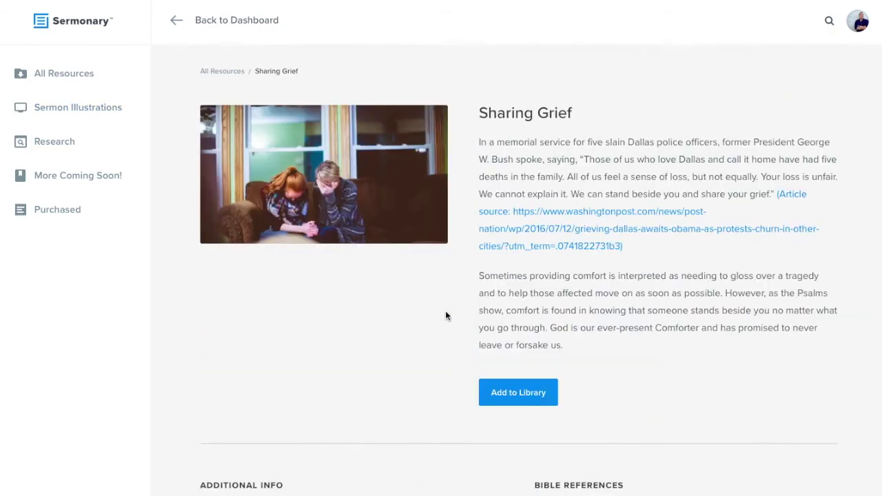
click(508, 393)
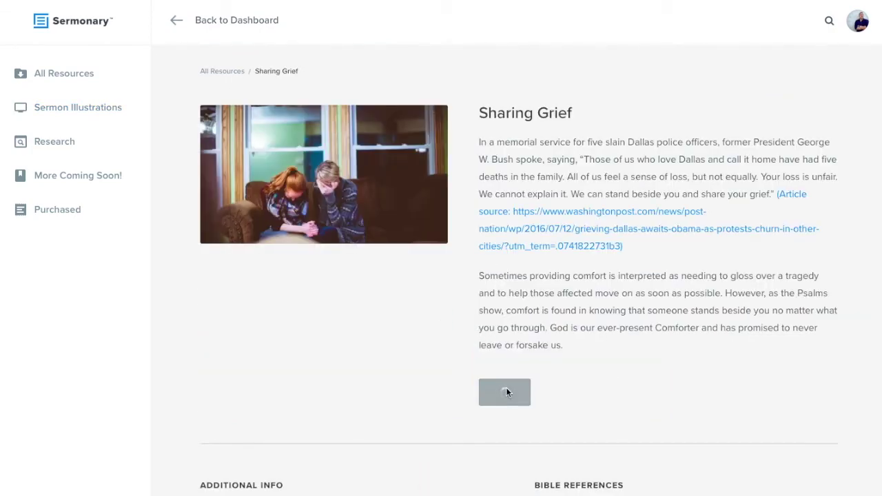